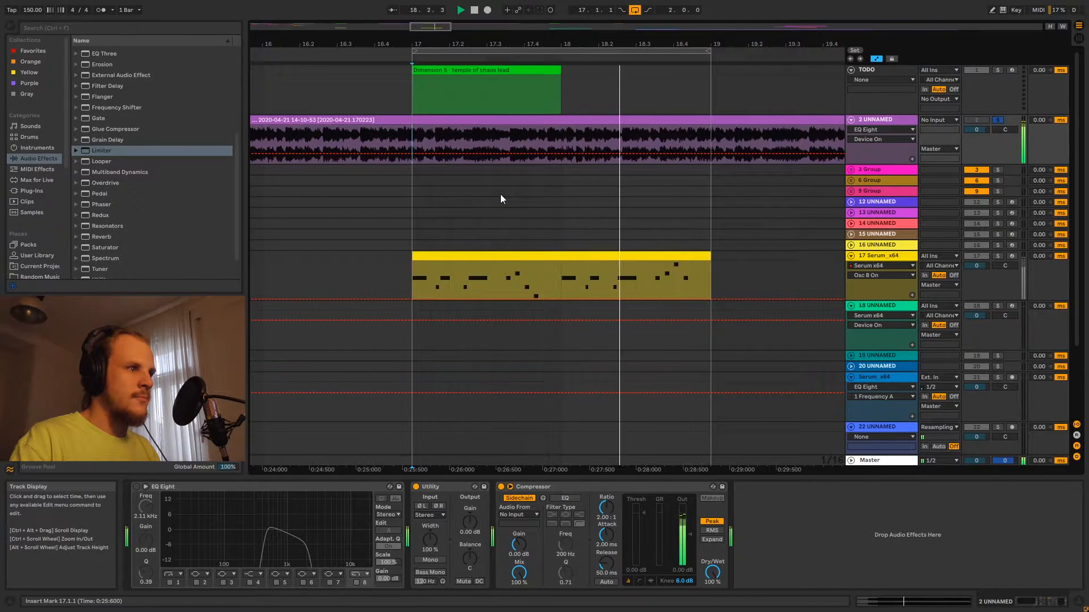
Switch the solo from the reference audio track to the yellow Serum track and play its clip from bar 17.
{"action": "key", "text": "space"}
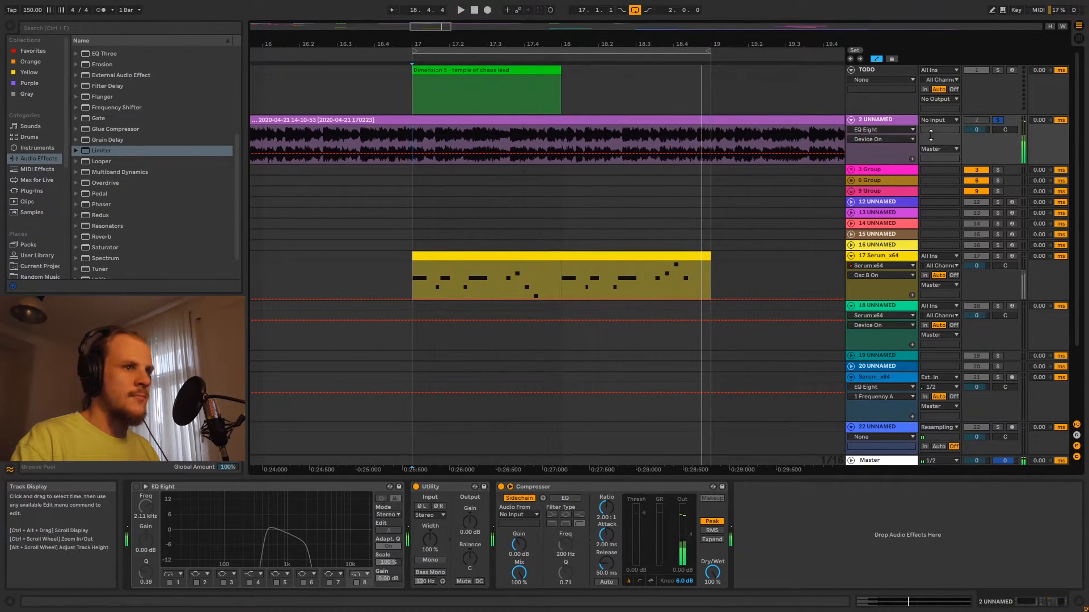
{"action": "left_click", "coordinate": [996, 120]}
{"action": "left_click", "coordinate": [570, 251]}
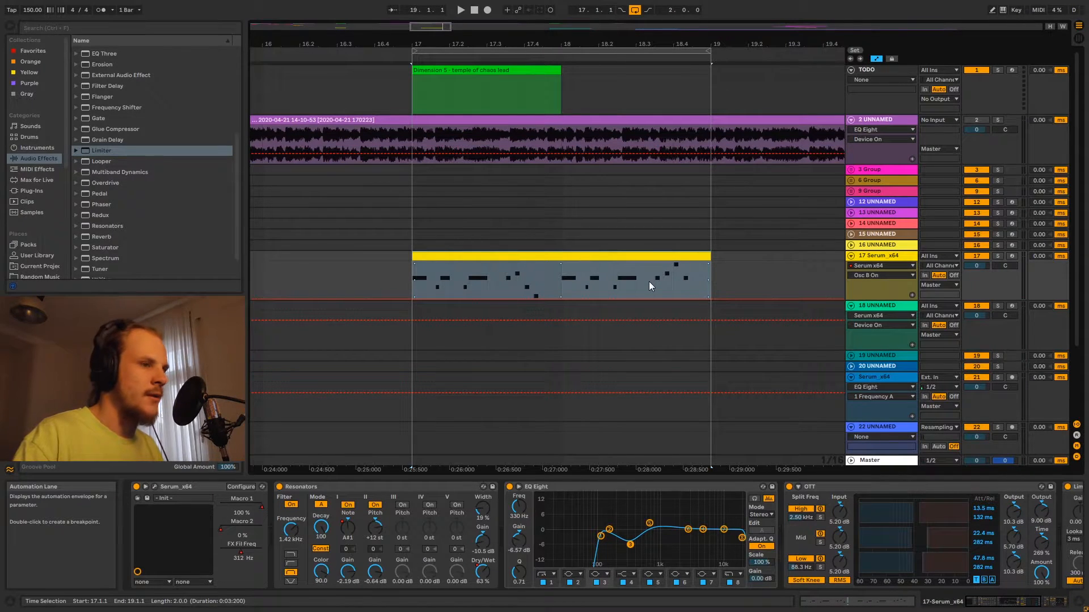
{"action": "left_click", "coordinate": [898, 257]}
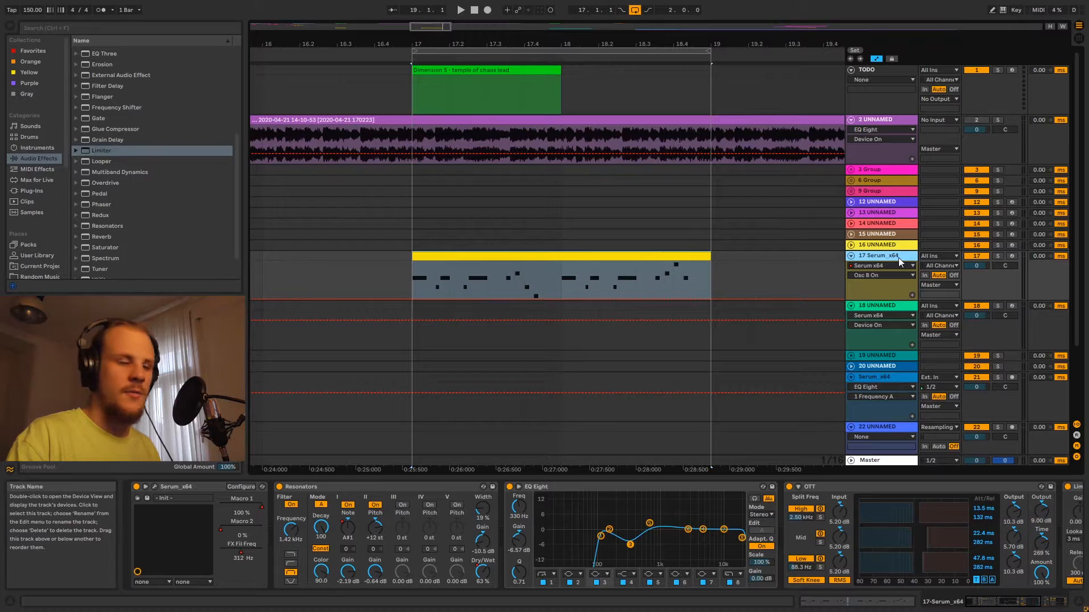
{"action": "left_click", "coordinate": [997, 256]}
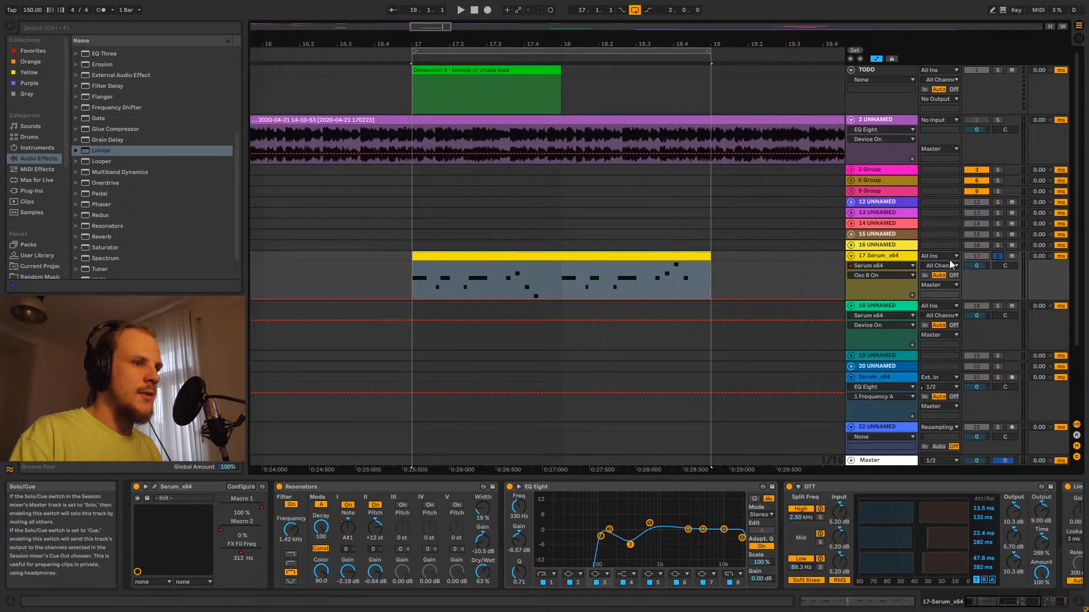
{"action": "left_click", "coordinate": [413, 274]}
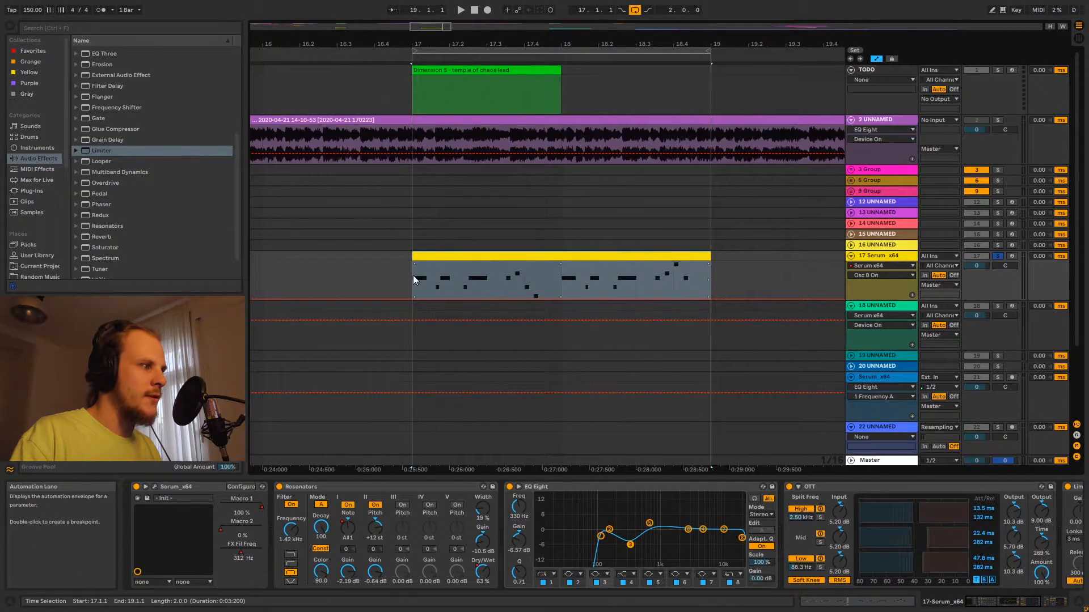
{"action": "key", "text": "space"}
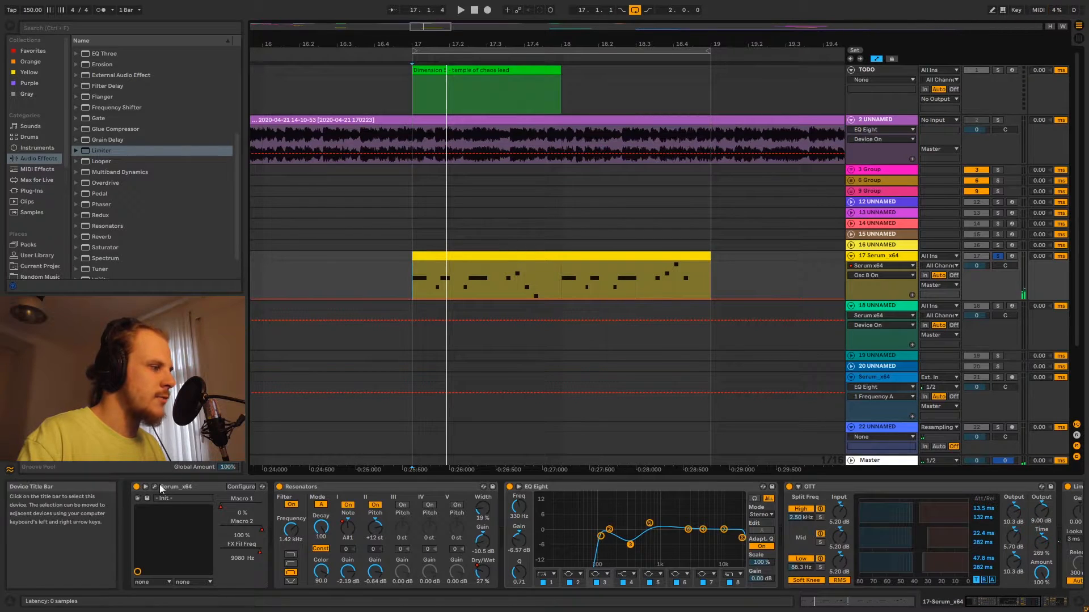
Open the Serum instrument on track 17 and check its effects page before returning to the oscillators.
{"action": "left_click", "coordinate": [186, 485]}
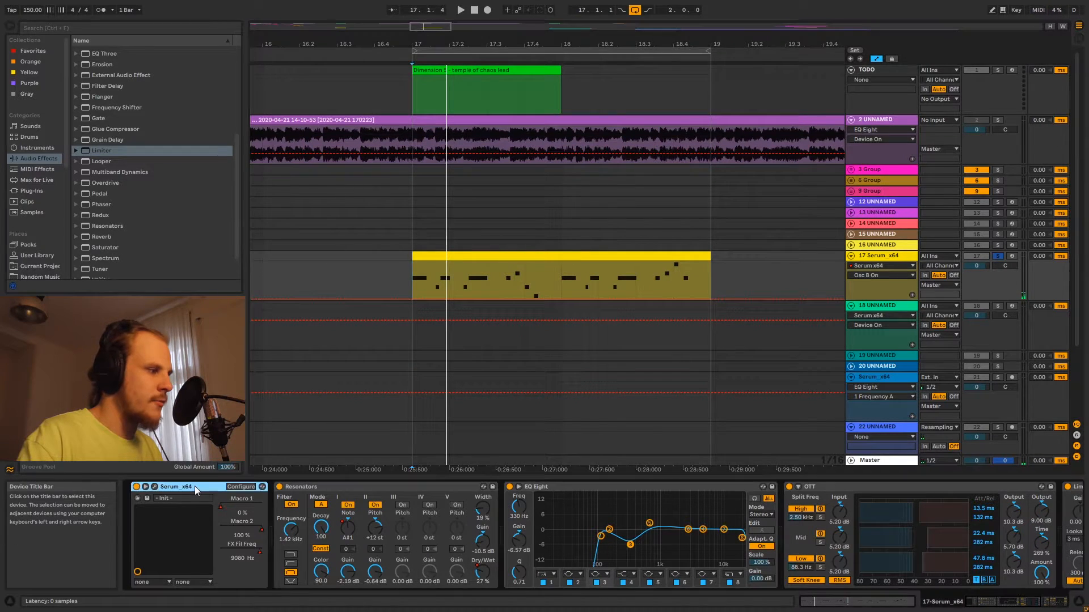
{"action": "left_click", "coordinate": [154, 486]}
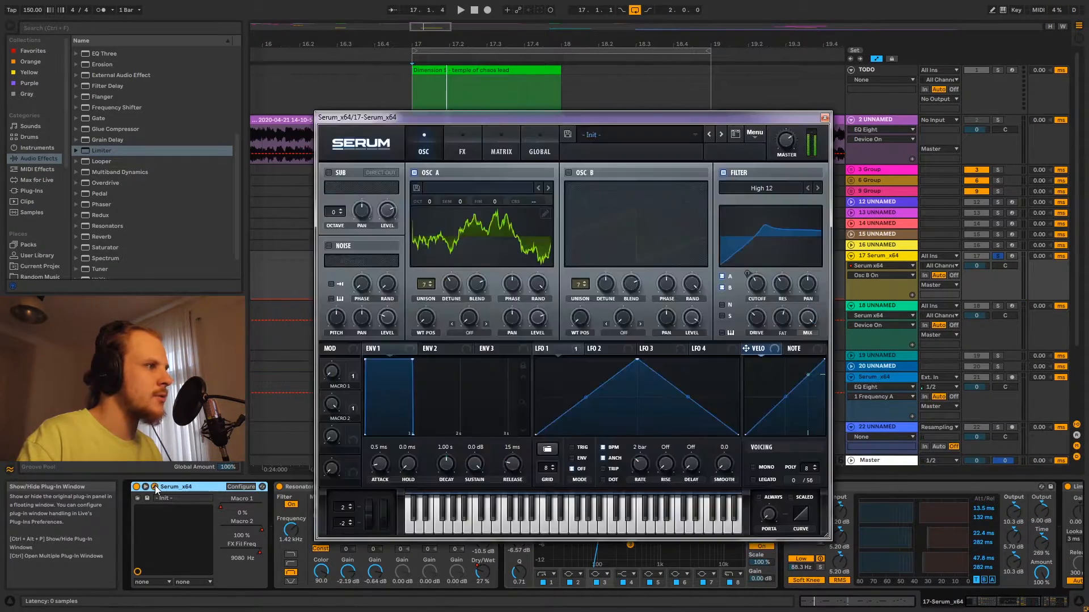
{"action": "left_click", "coordinate": [468, 153]}
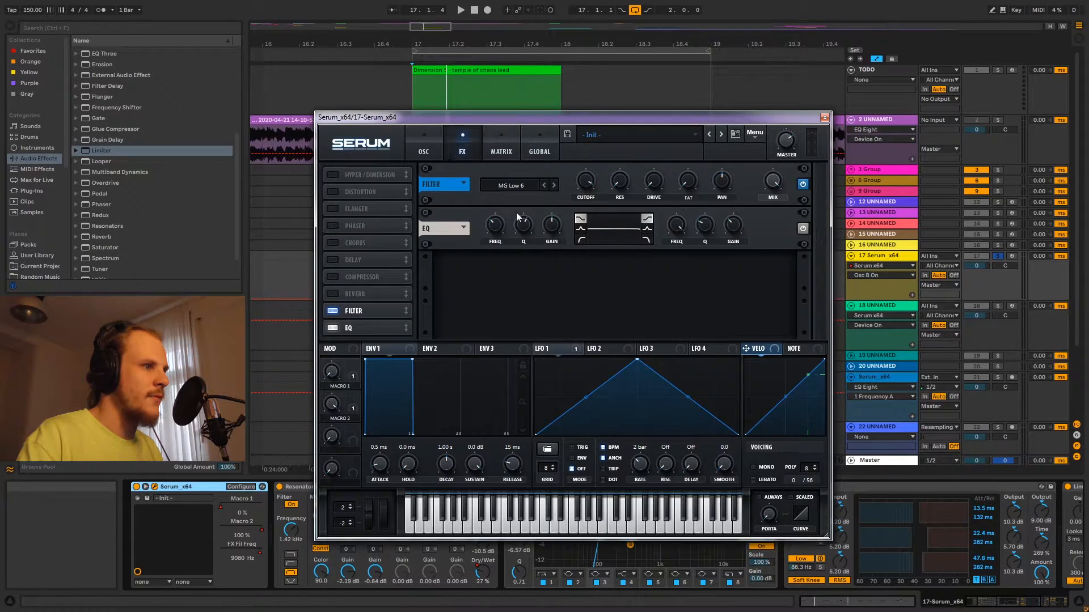
{"action": "left_click", "coordinate": [432, 153]}
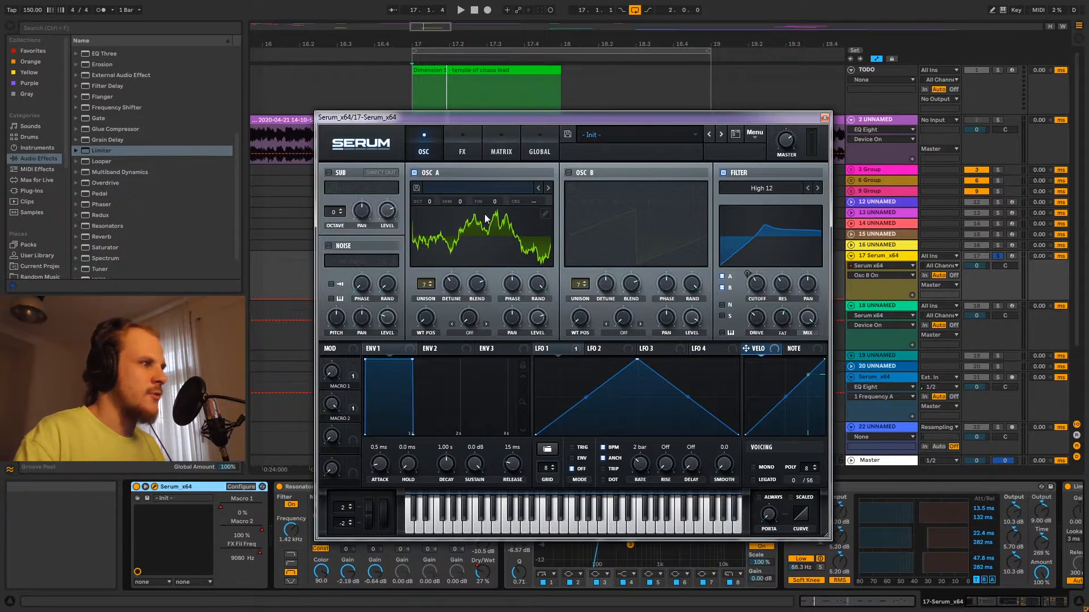
Inspect the harmonic and phase bins of oscillator A's waveform in the wavetable editor, and close the editor.
{"action": "left_click", "coordinate": [544, 214]}
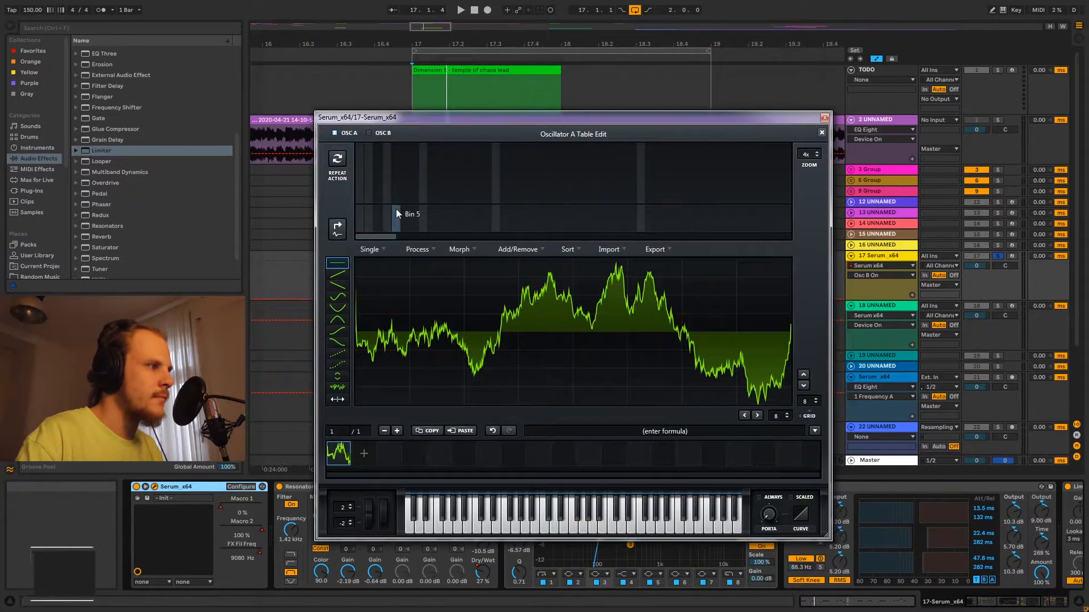
{"action": "left_click", "coordinate": [337, 227]}
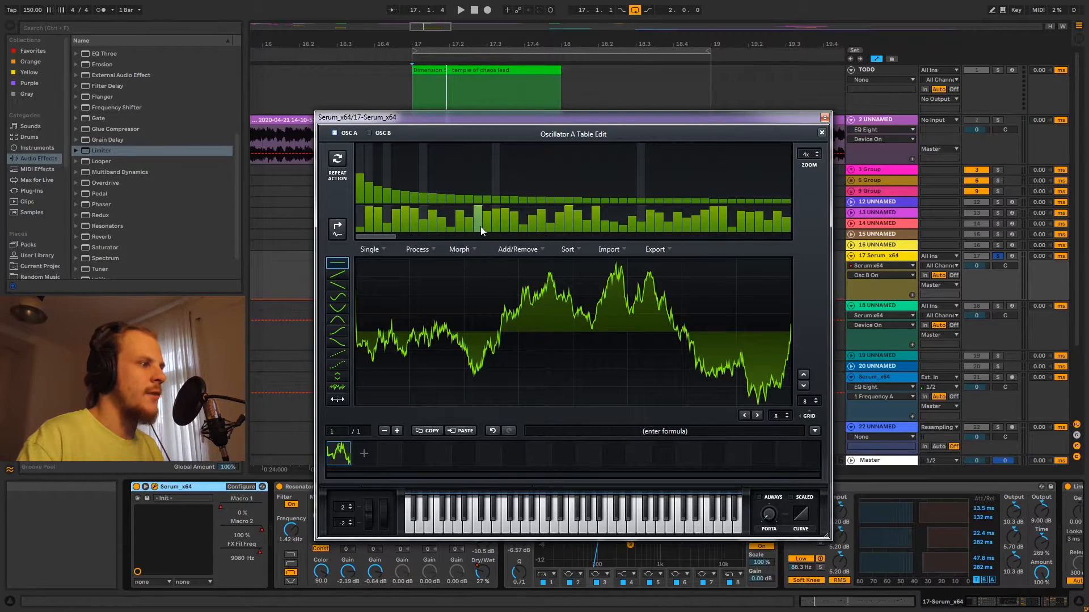
{"action": "left_click", "coordinate": [822, 131]}
Audition the clip with only oscillator B enabled and its detune and level adjusted, and switch back to oscillator A.
{"action": "left_click", "coordinate": [415, 172]}
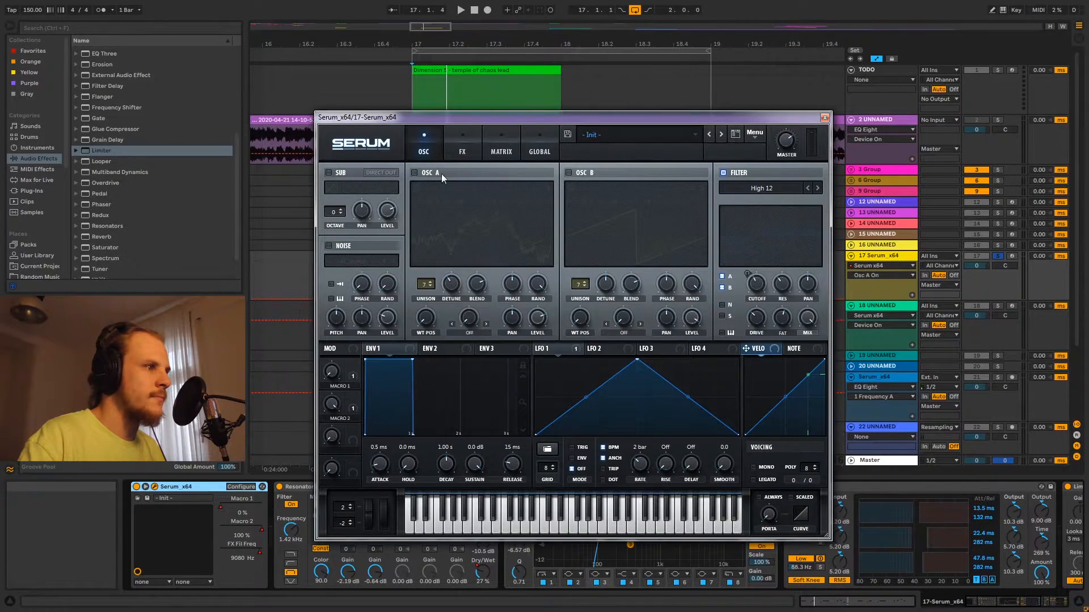
{"action": "left_click", "coordinate": [568, 172]}
{"action": "left_click_drag", "start_coordinate": [606, 285], "coordinate": [605, 301]}
{"action": "left_click_drag", "start_coordinate": [680, 313], "coordinate": [677, 338]}
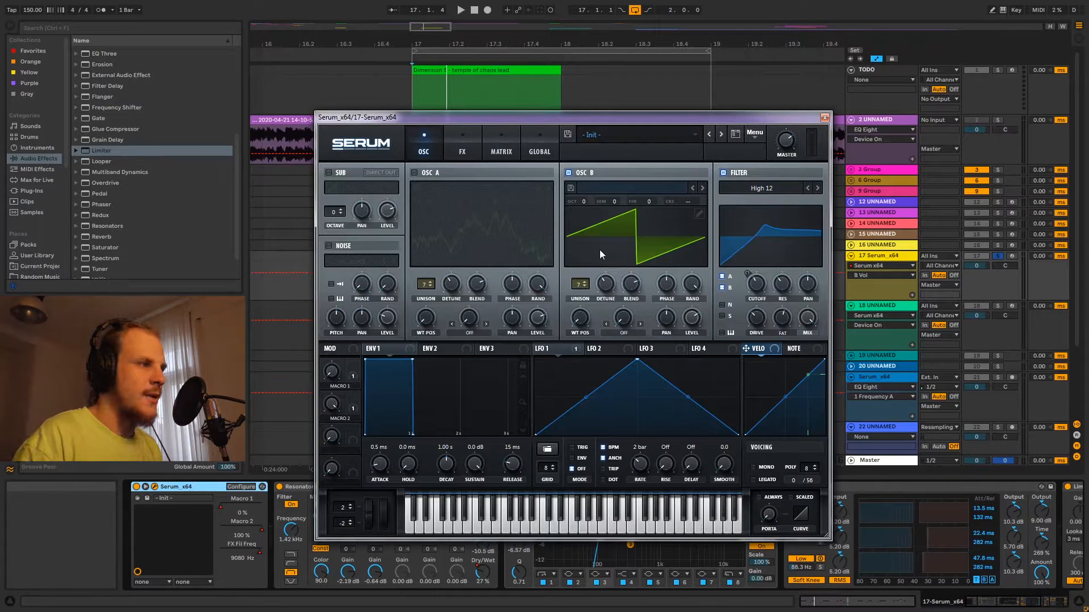
{"action": "key", "text": "space"}
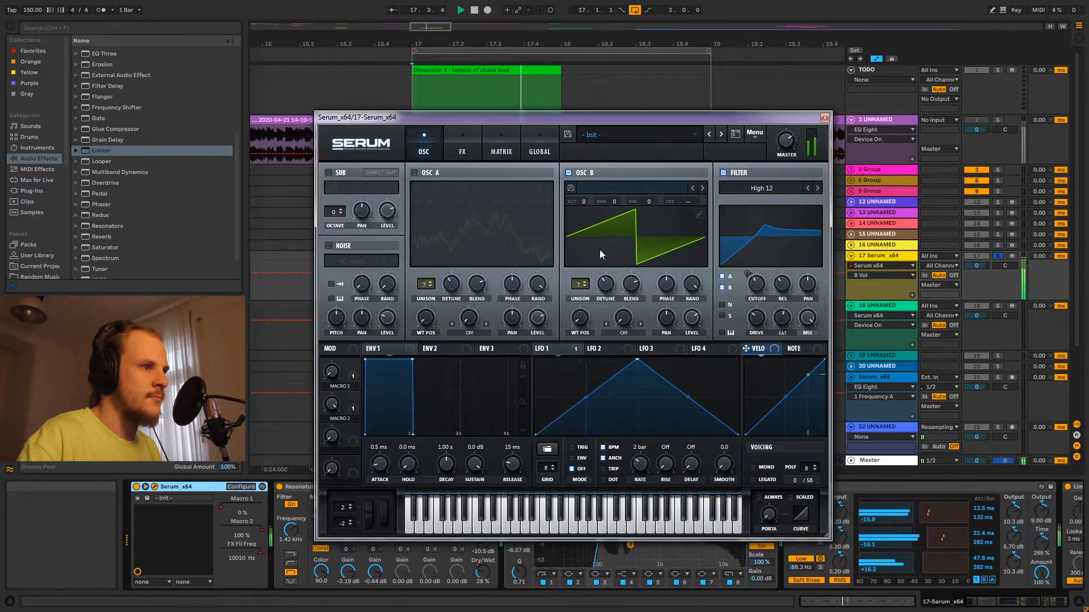
{"action": "key", "text": "space"}
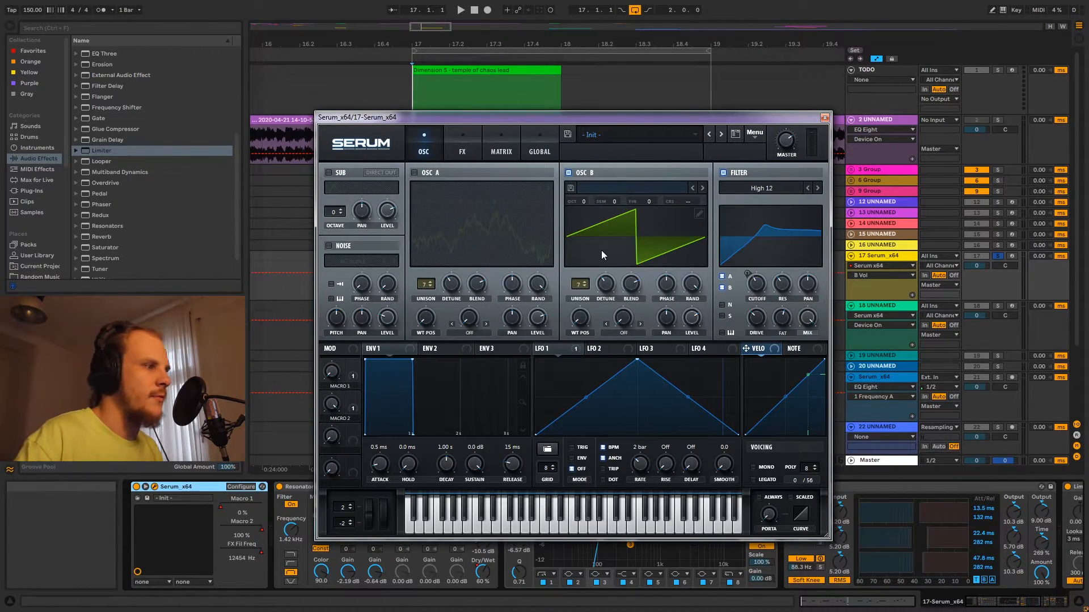
{"action": "left_click", "coordinate": [569, 172]}
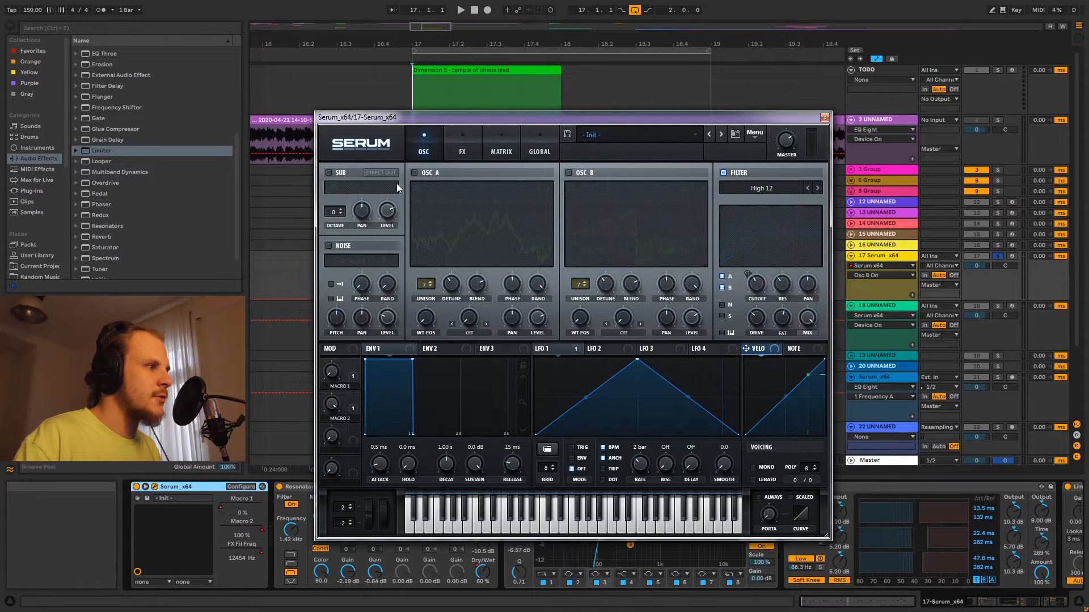
{"action": "left_click", "coordinate": [414, 172]}
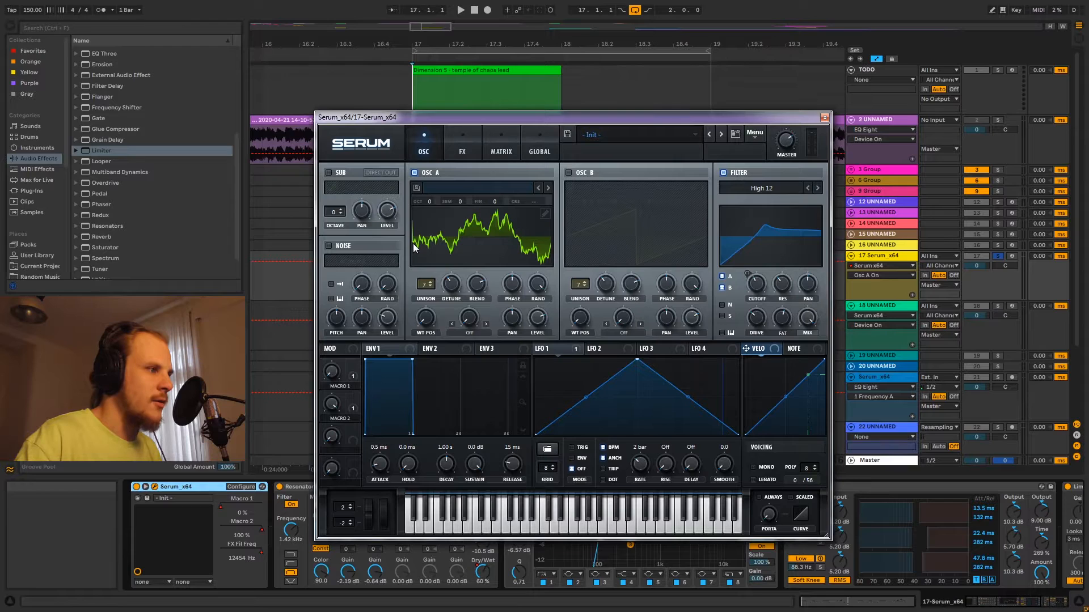
View the FFT phase randomization options for oscillator A in its wavetable editor without applying any.
{"action": "left_click", "coordinate": [545, 213]}
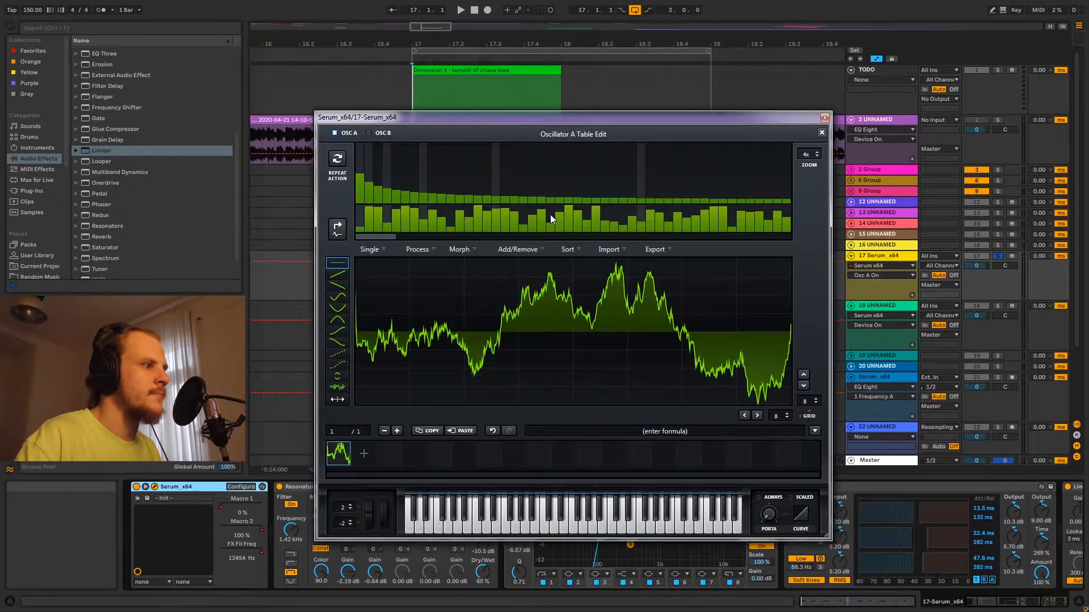
{"action": "right_click", "coordinate": [380, 228]}
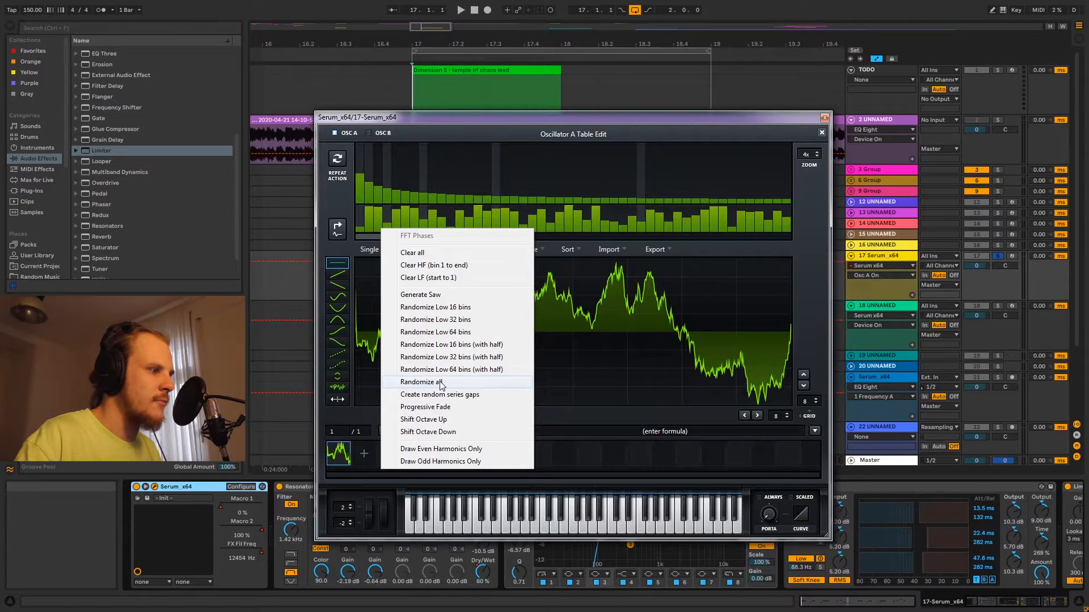
{"action": "left_click", "coordinate": [416, 128]}
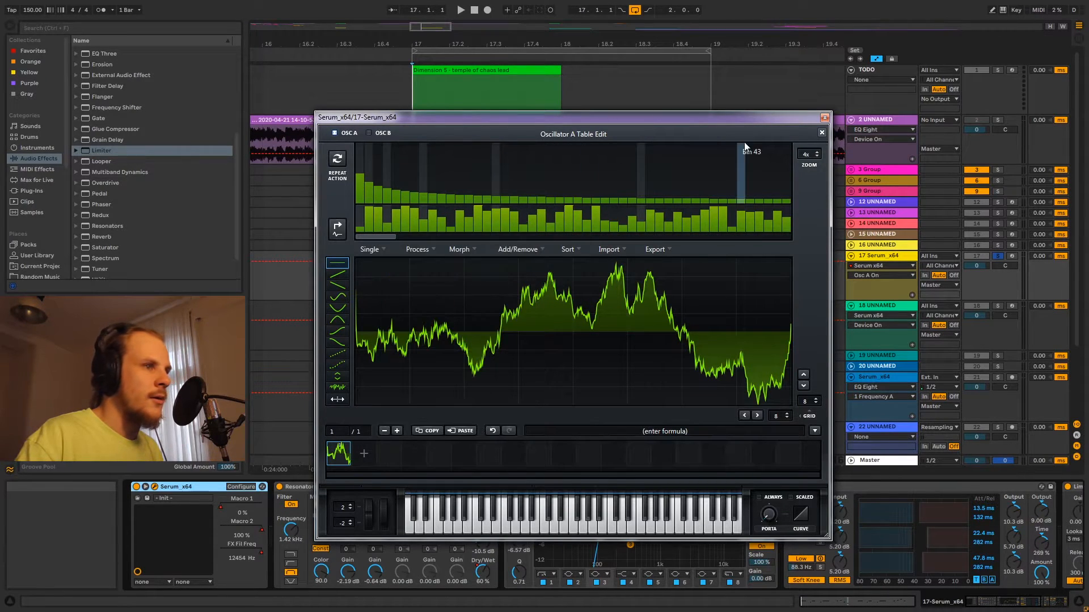
{"action": "left_click", "coordinate": [820, 133]}
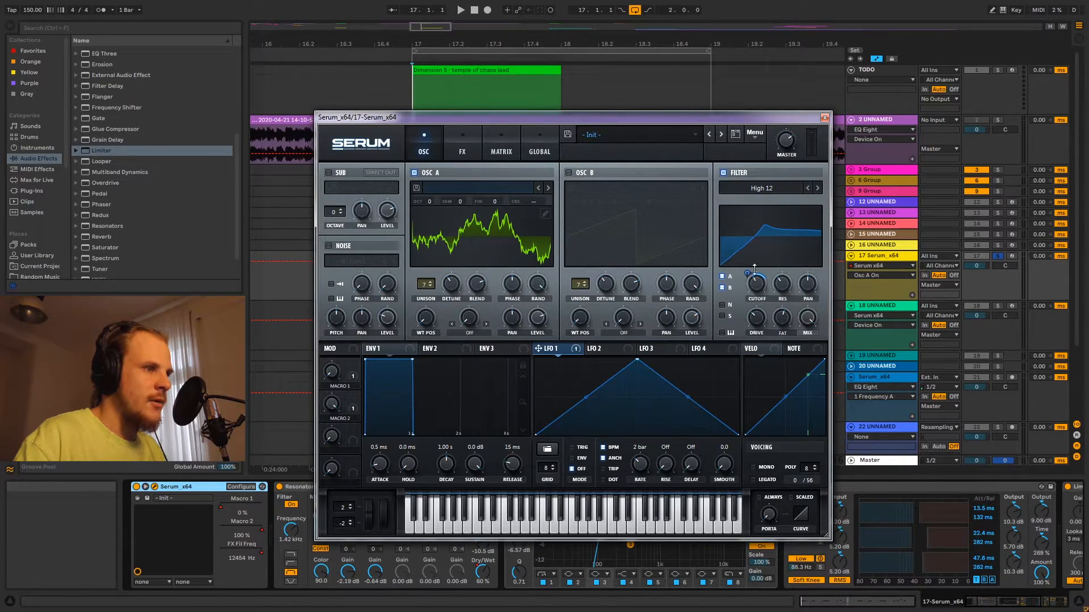
Review the filter cutoff modulation routings in Serum's matrix and re-enable the overridden automation.
{"action": "left_click", "coordinate": [502, 148]}
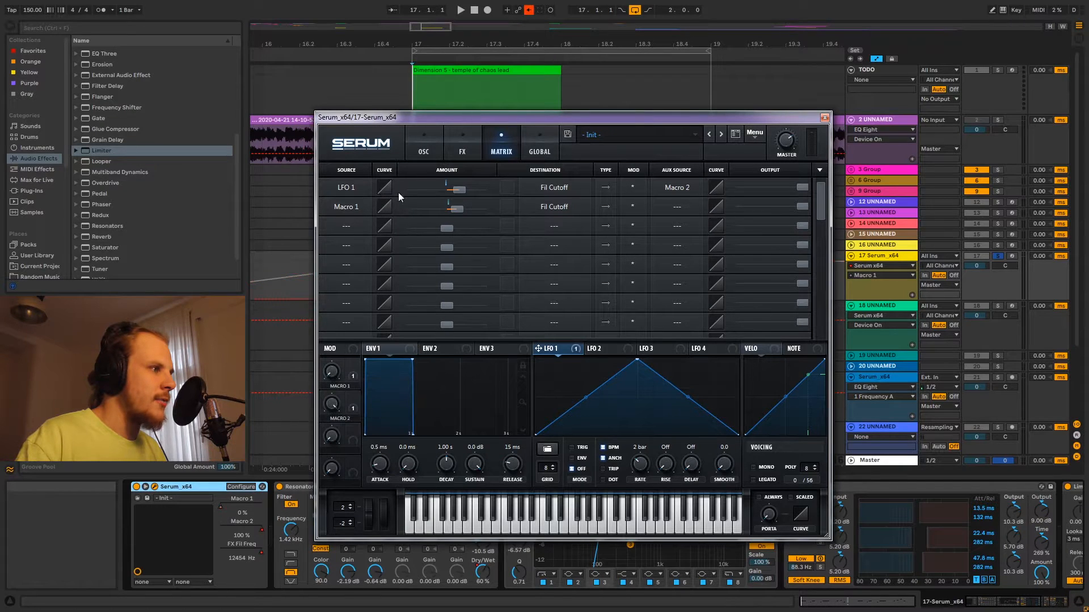
{"action": "left_click", "coordinate": [424, 149]}
{"action": "left_click", "coordinate": [528, 10]}
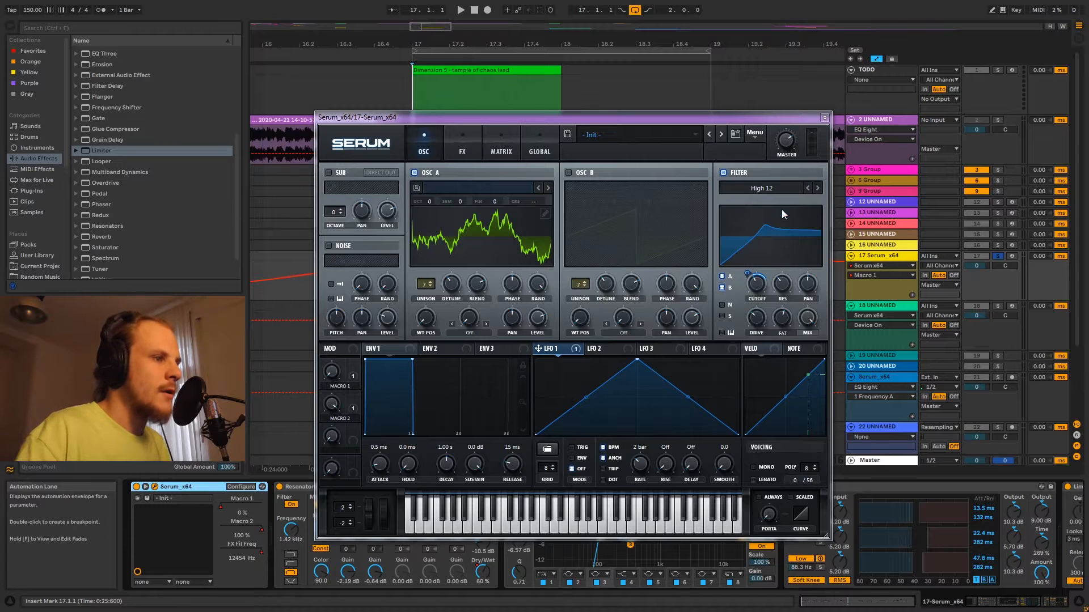
Show the automation of Serum's FX filter frequency on the track's lane and close the plugin window.
{"action": "left_click", "coordinate": [464, 149]}
{"action": "left_click", "coordinate": [588, 189]}
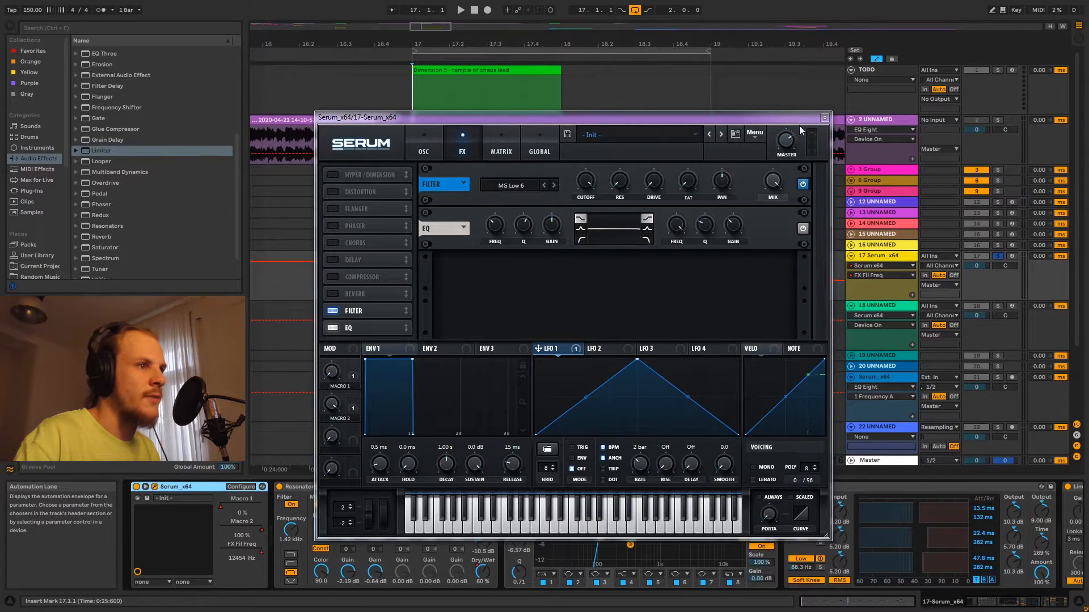
{"action": "left_click", "coordinate": [823, 117]}
Examine the FX filter frequency dips at the starts of bars 17 and 18, and play the clip from bar 17.
{"action": "left_click_drag", "start_coordinate": [420, 280], "coordinate": [450, 291]}
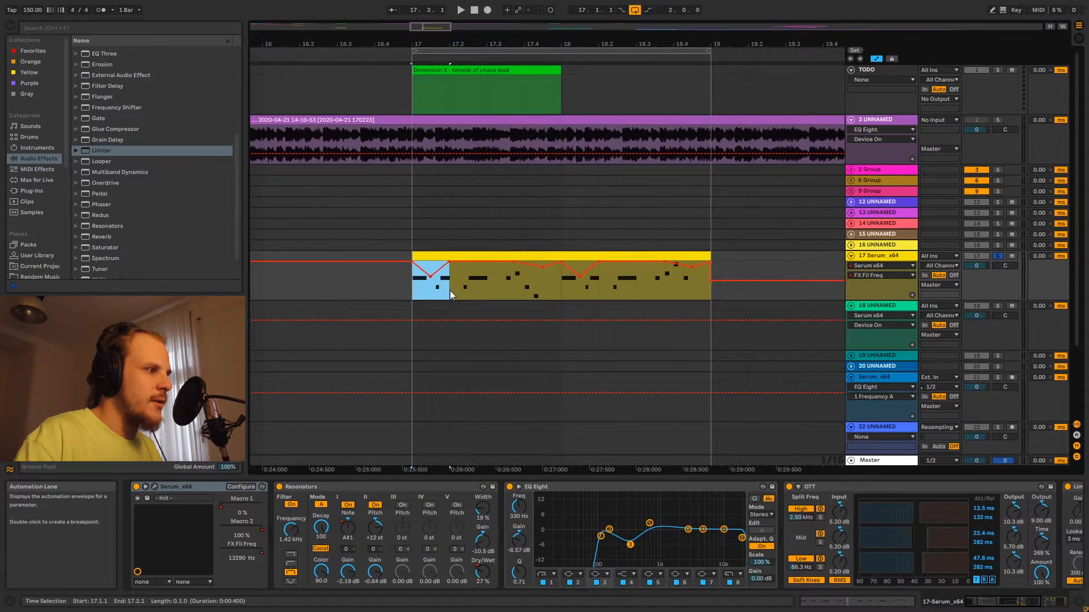
{"action": "left_click_drag", "start_coordinate": [525, 288], "coordinate": [597, 290]}
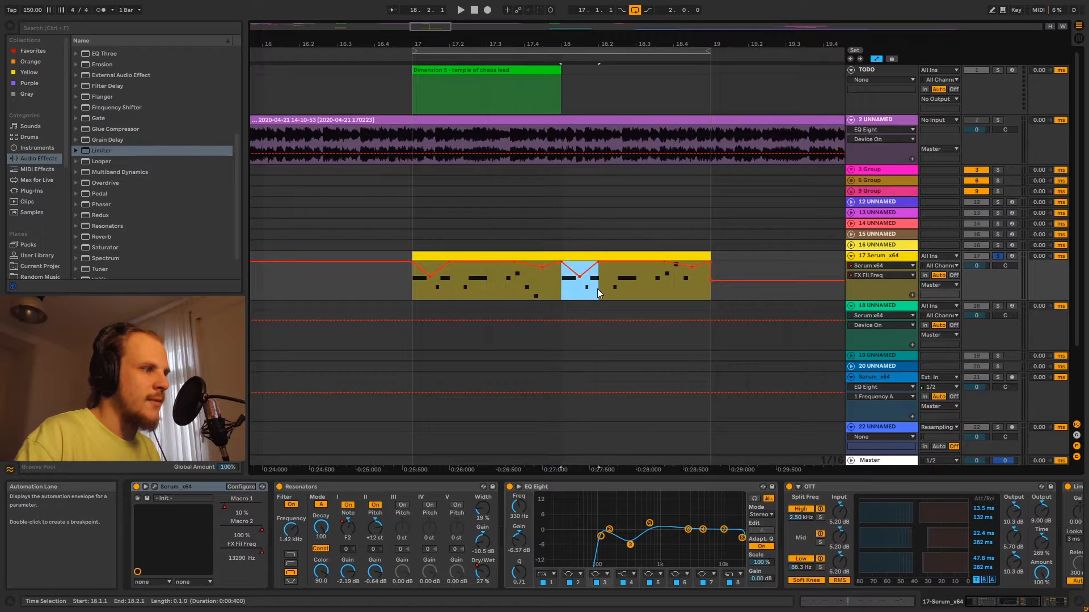
{"action": "left_click", "coordinate": [418, 288]}
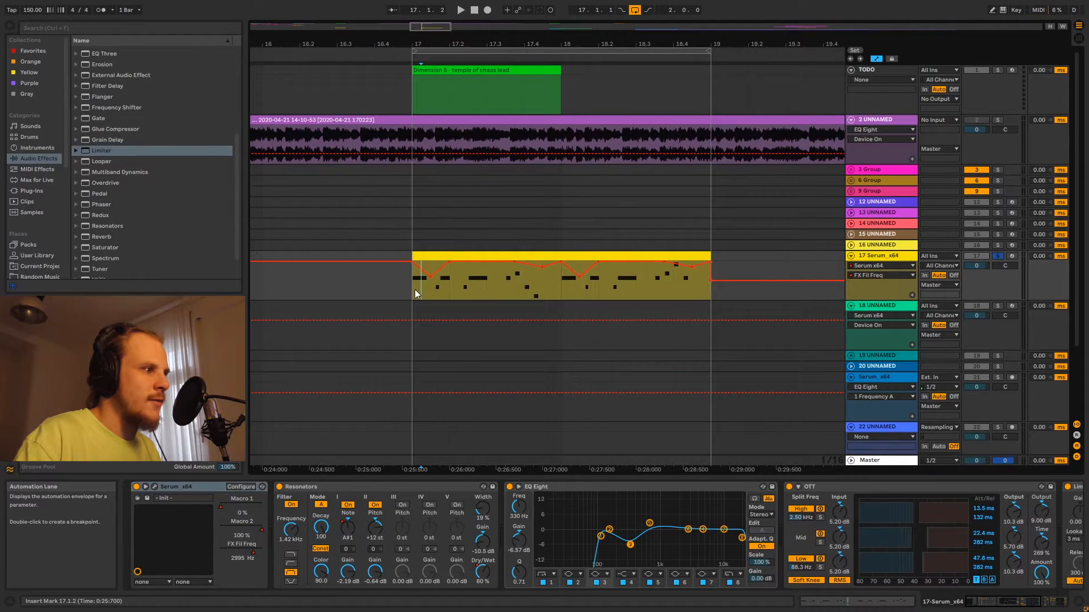
{"action": "left_click", "coordinate": [420, 290]}
{"action": "key", "text": "space"}
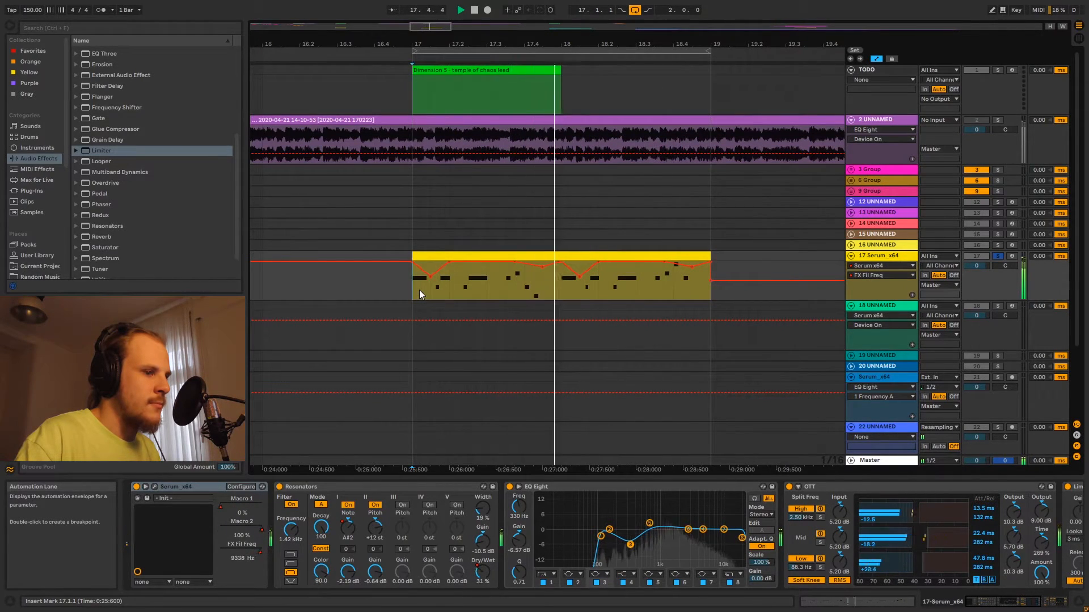
{"action": "key", "text": "space"}
Highlight the filter automation dips at the starts of both bars and the shallower one from 17.3.4 to 18.1.1.
{"action": "left_click_drag", "start_coordinate": [417, 294], "coordinate": [445, 291]}
{"action": "left_click_drag", "start_coordinate": [563, 287], "coordinate": [603, 290]}
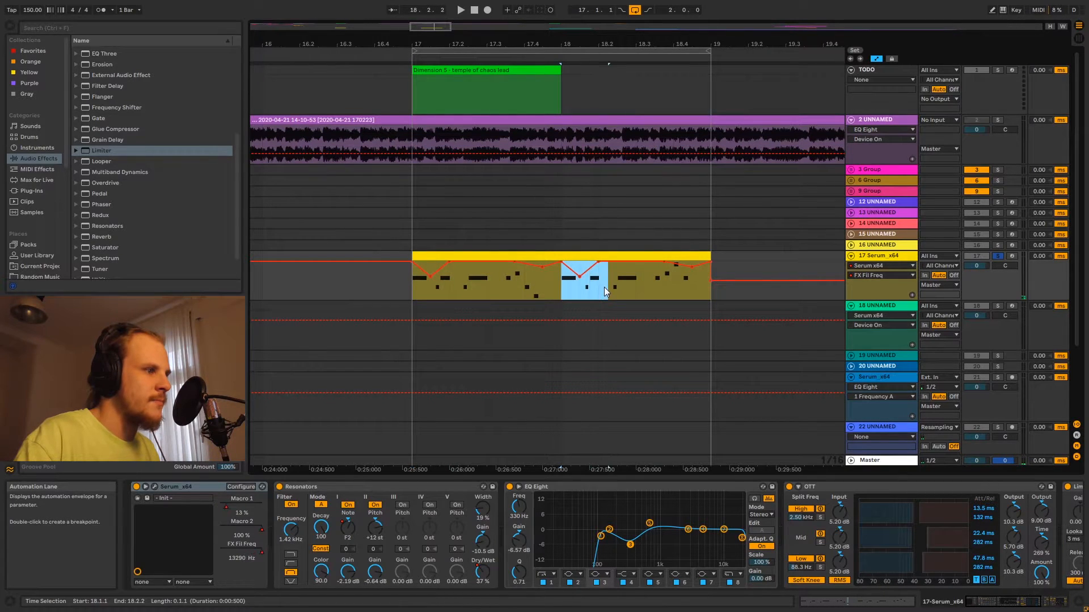
{"action": "left_click_drag", "start_coordinate": [524, 288], "coordinate": [558, 286]}
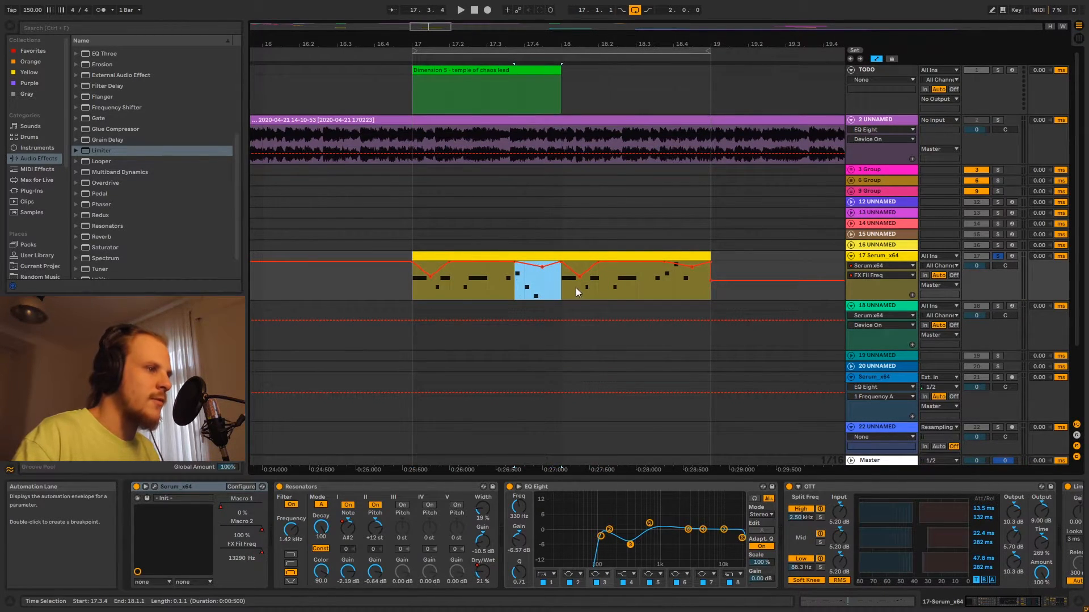
Recheck the Serum window, close it, and select the Resonators device that follows it in the chain.
{"action": "left_click", "coordinate": [156, 487]}
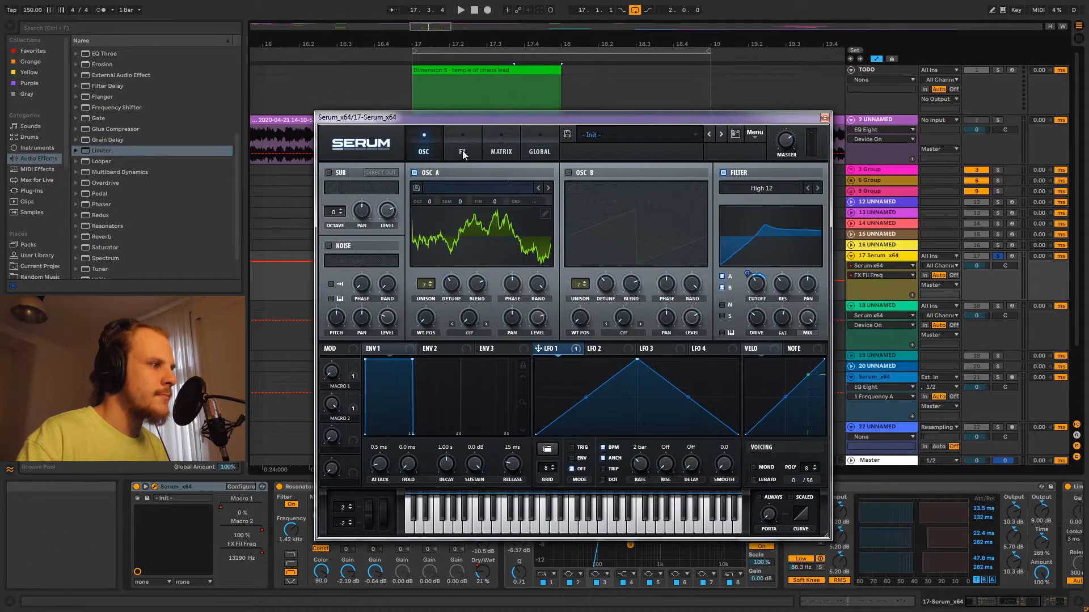
{"action": "left_click", "coordinate": [824, 117]}
{"action": "left_click", "coordinate": [303, 486]}
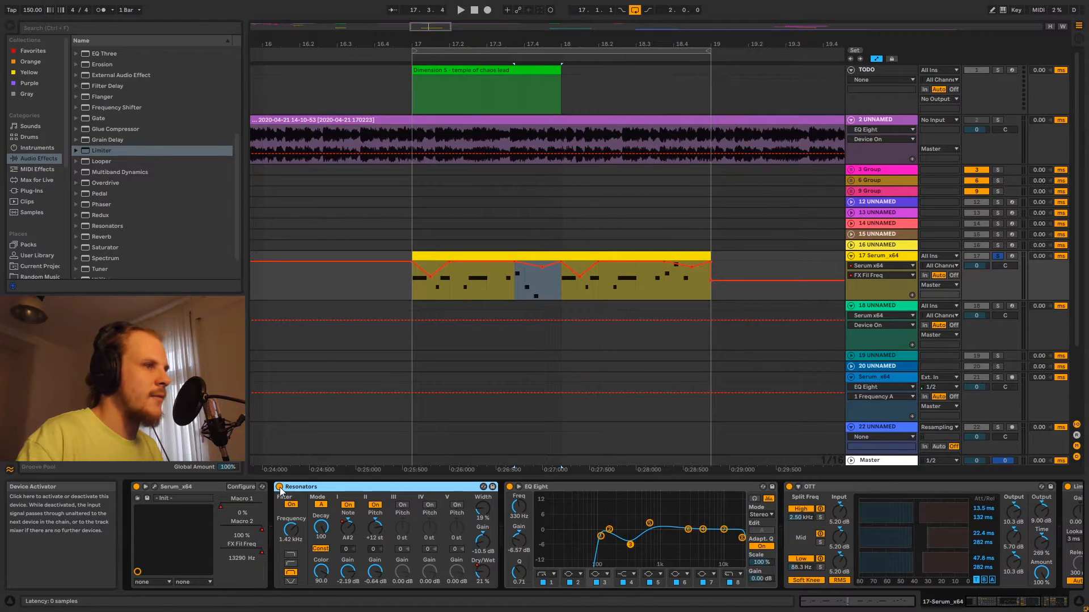
Solo the reference audio track in place of the Serum track and set the playback start to bar 17.
{"action": "left_click", "coordinate": [998, 120]}
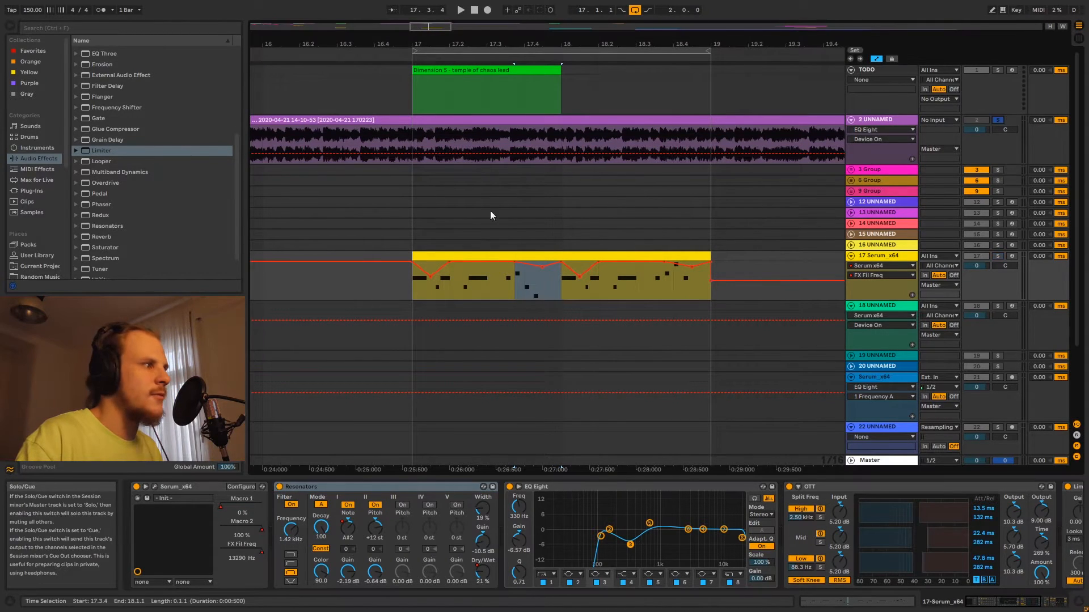
{"action": "left_click", "coordinate": [416, 135]}
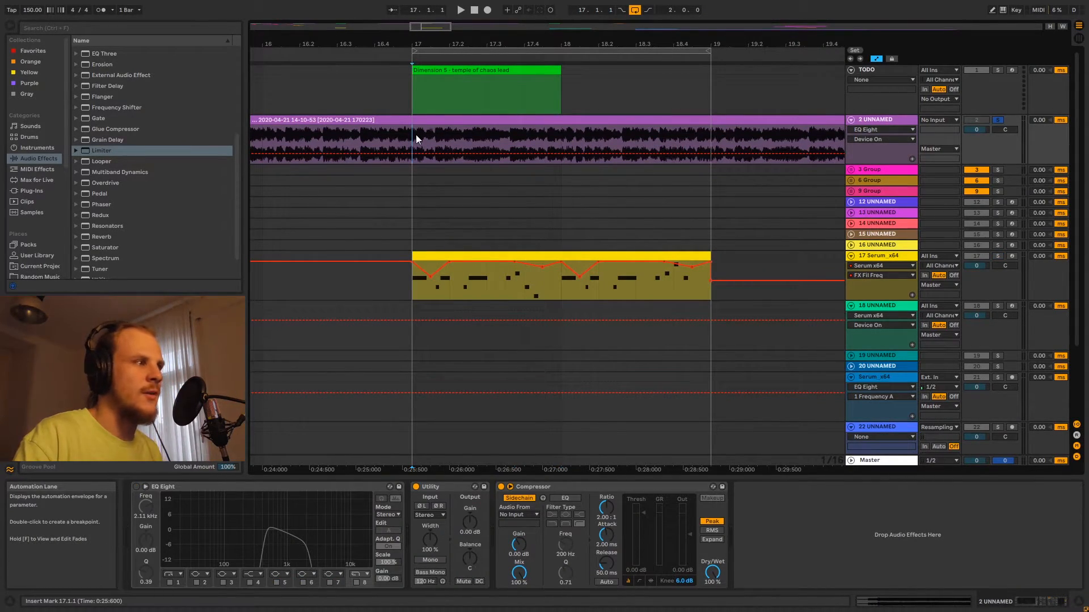
Play the reference track from bar 17 and solo the Serum track in its place.
{"action": "key", "text": "space"}
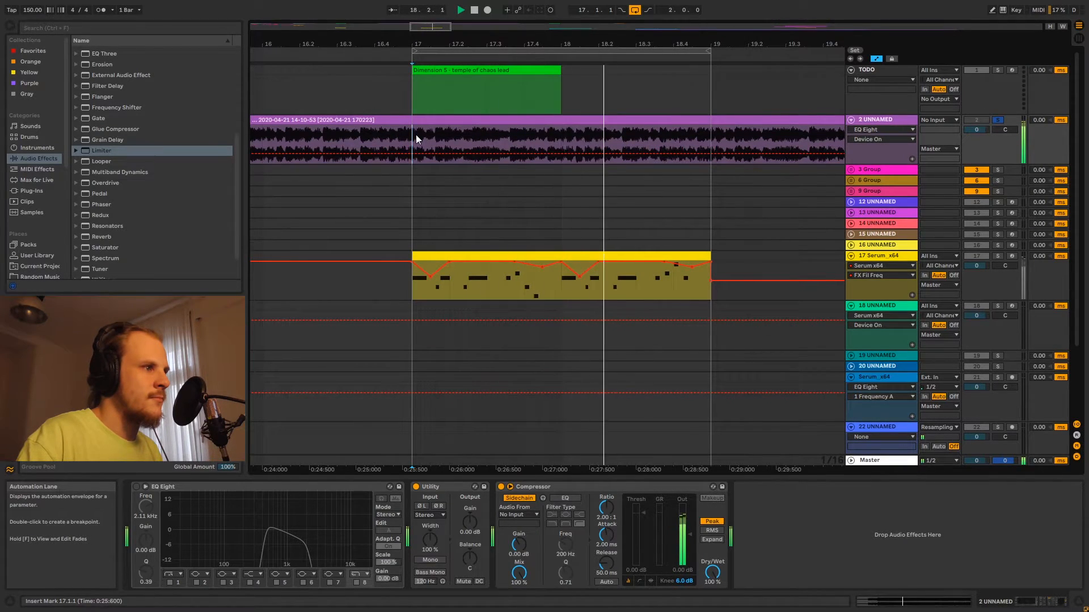
{"action": "key", "text": "space"}
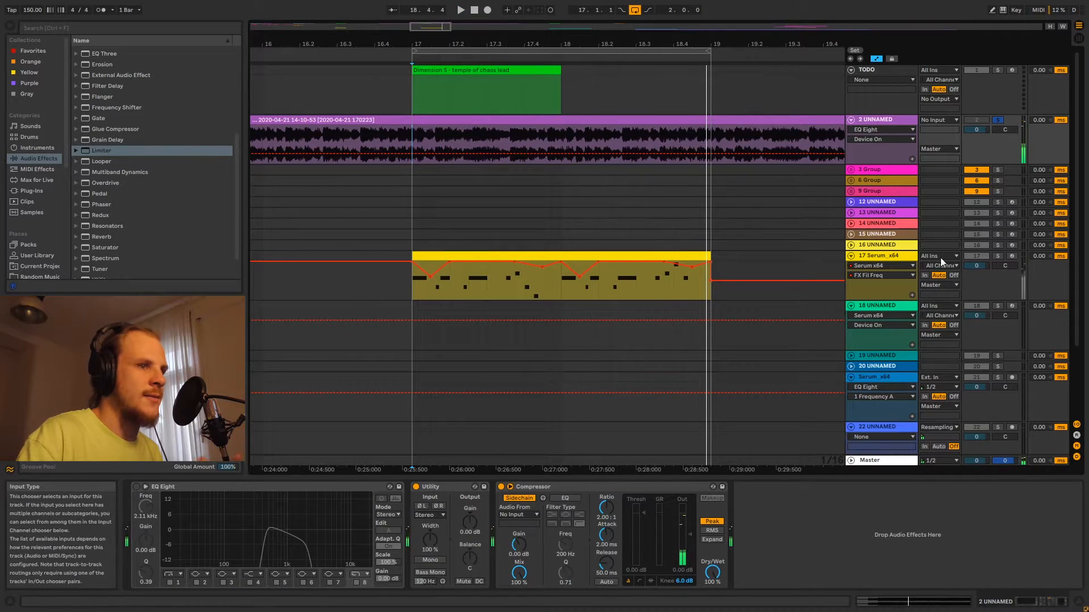
{"action": "left_click", "coordinate": [999, 257]}
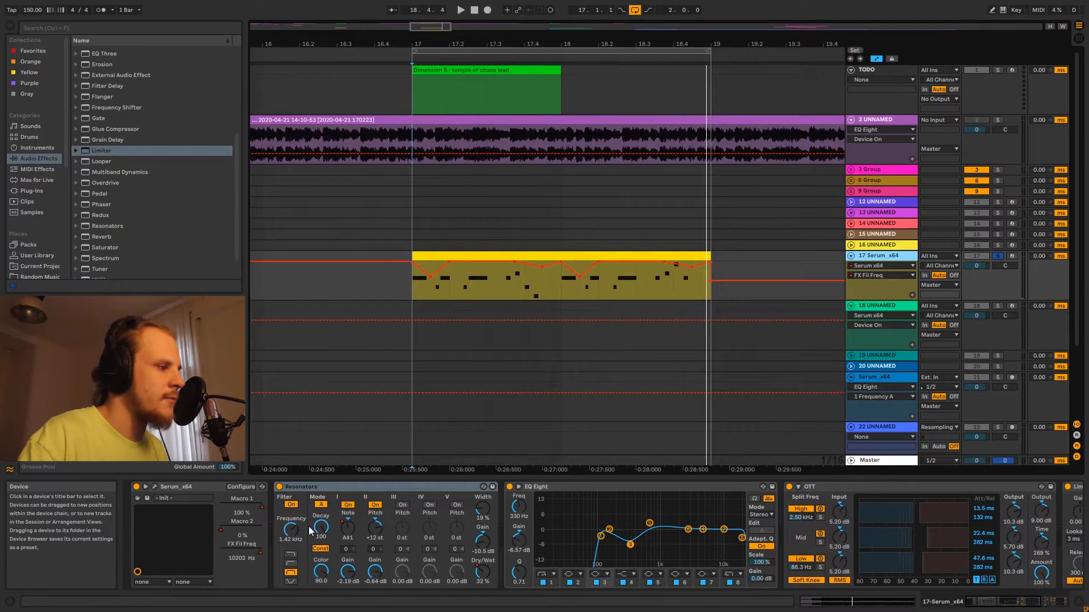
Display the Resonators Dry/Wet automation on the Serum track and highlight its opening stretch from 17.1.1 to 17.1.3.
{"action": "left_click", "coordinate": [332, 487]}
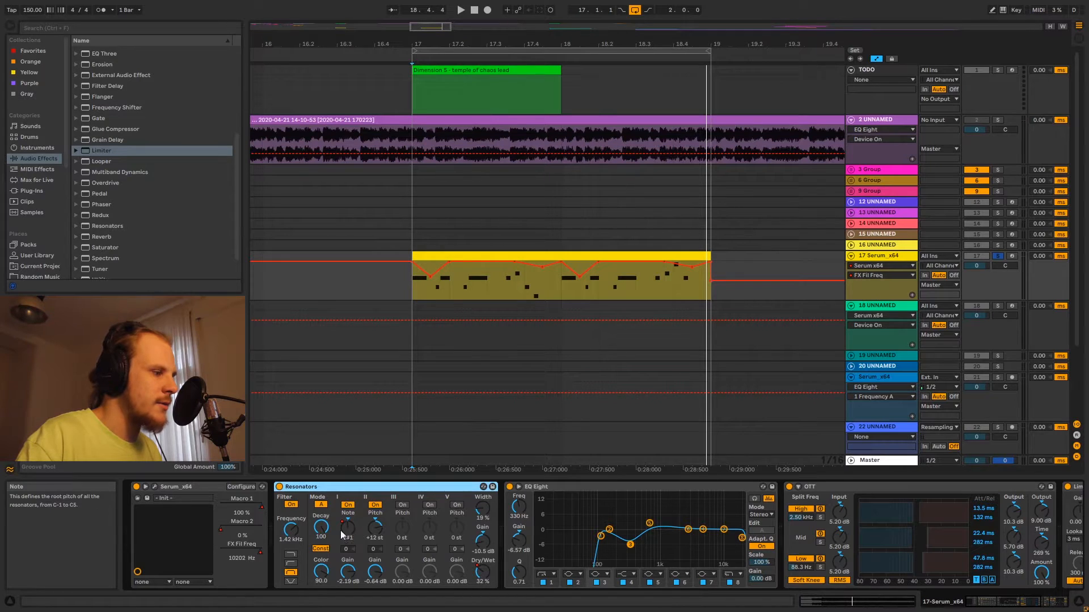
{"action": "left_click", "coordinate": [294, 529]}
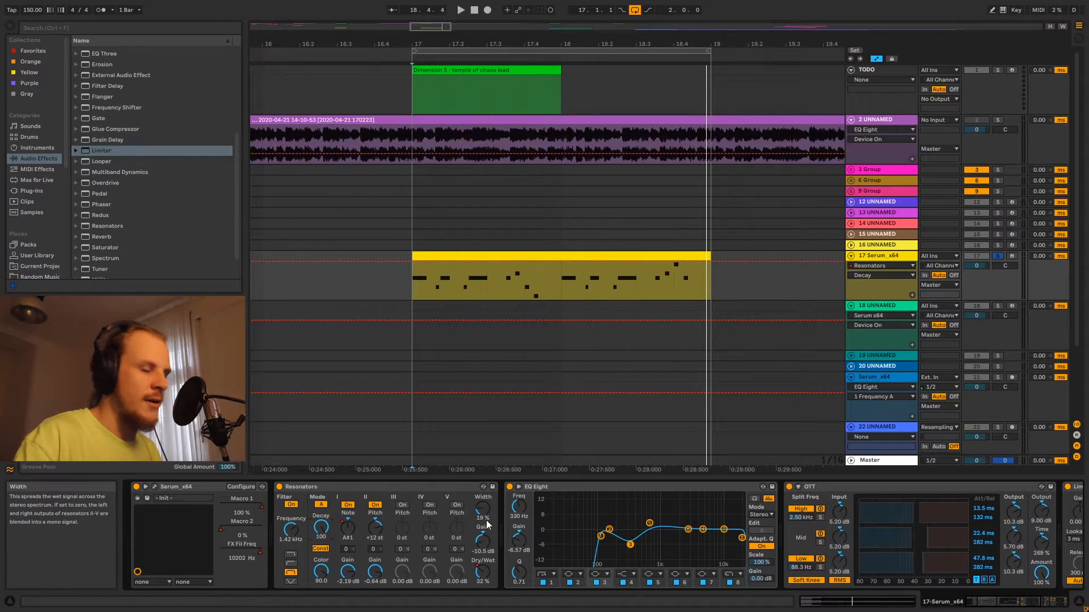
{"action": "left_click", "coordinate": [485, 570]}
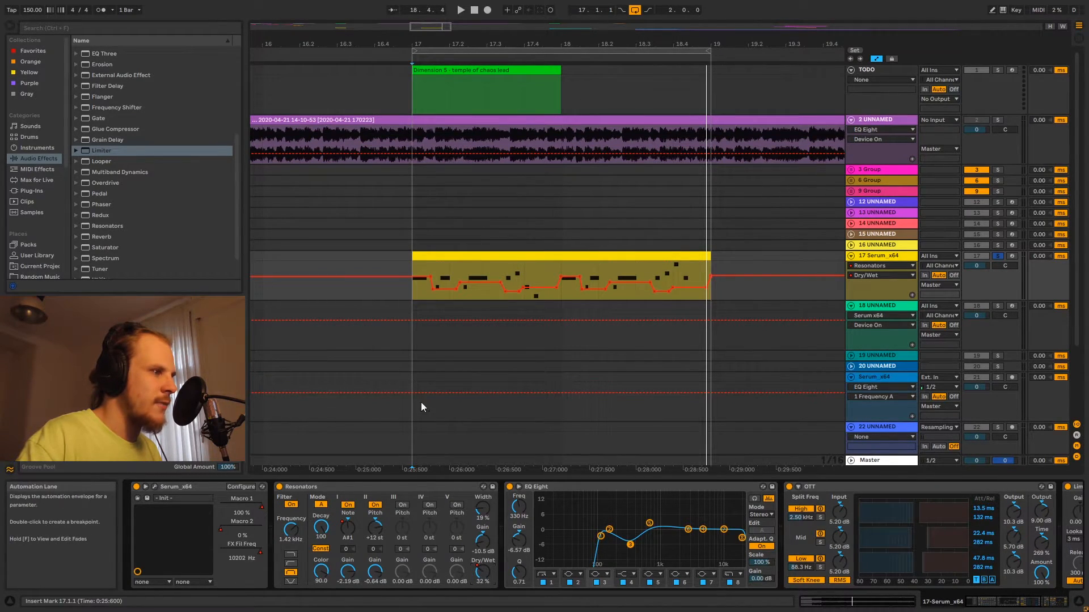
{"action": "left_click_drag", "start_coordinate": [415, 280], "coordinate": [431, 278]}
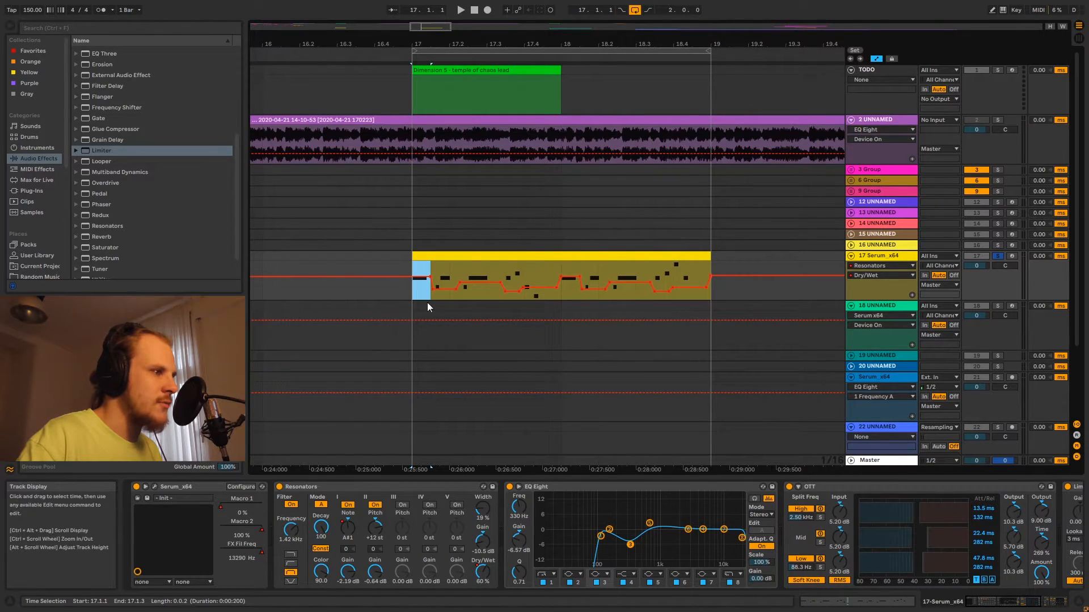
{"action": "left_click_drag", "start_coordinate": [440, 265], "coordinate": [447, 264]}
{"action": "key", "text": "shift+Right"}
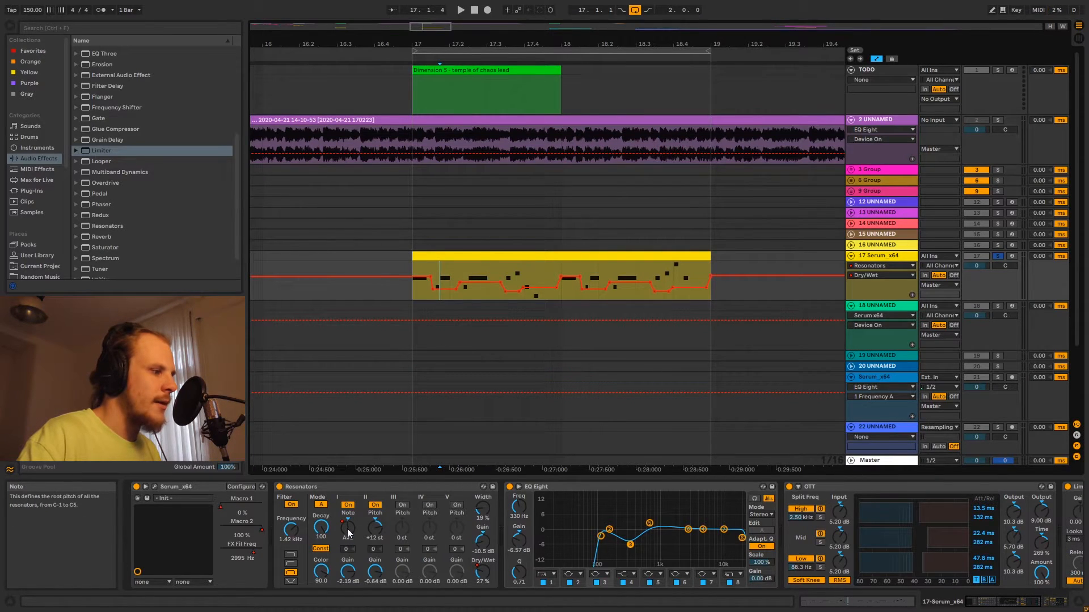
Bring up the Resonators I Note automation and remove its breakpoints across bars 17 and 18.
{"action": "left_click", "coordinate": [347, 528]}
{"action": "scroll", "coordinate": [493, 296], "scroll_direction": "up", "scroll_amount": 3}
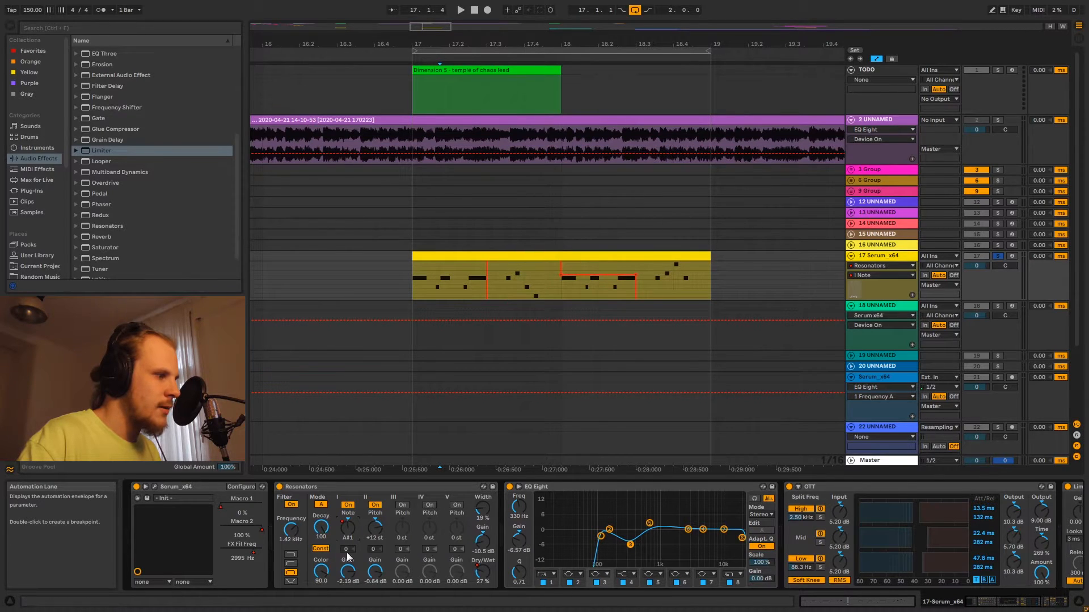
{"action": "scroll", "coordinate": [491, 293], "scroll_direction": "up", "scroll_amount": 1}
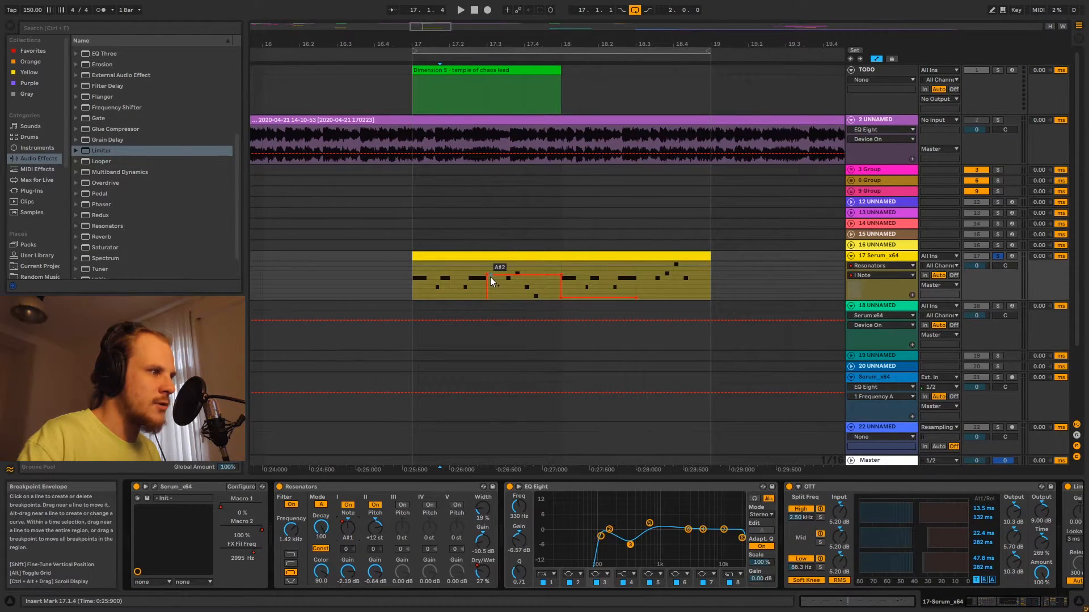
{"action": "left_click", "coordinate": [488, 277]}
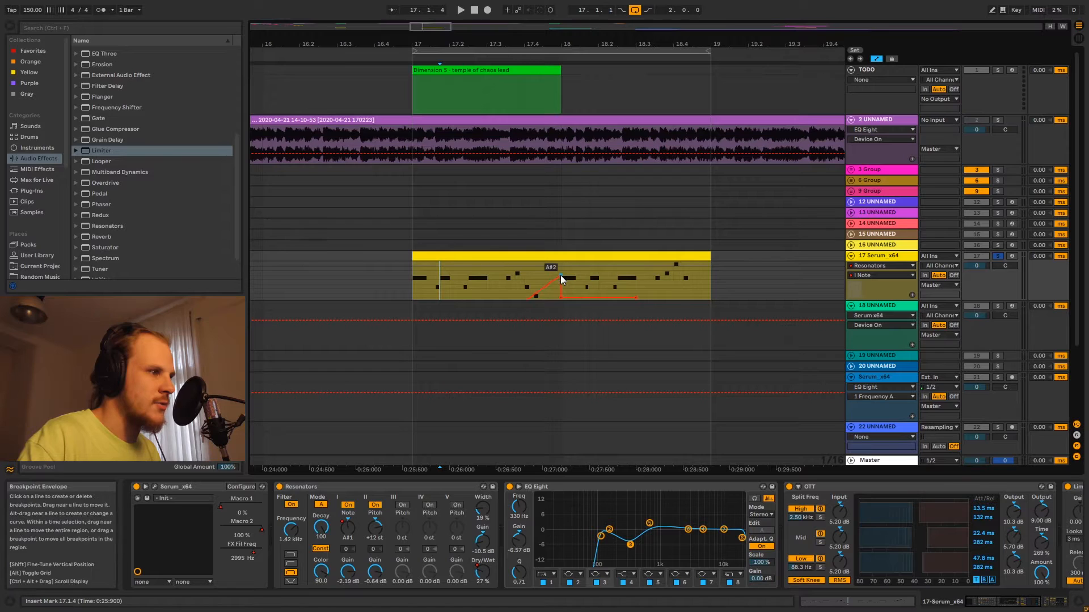
{"action": "left_click", "coordinate": [561, 285]}
{"action": "left_click", "coordinate": [635, 285]}
{"action": "left_click", "coordinate": [636, 284]}
{"action": "left_click", "coordinate": [487, 285]}
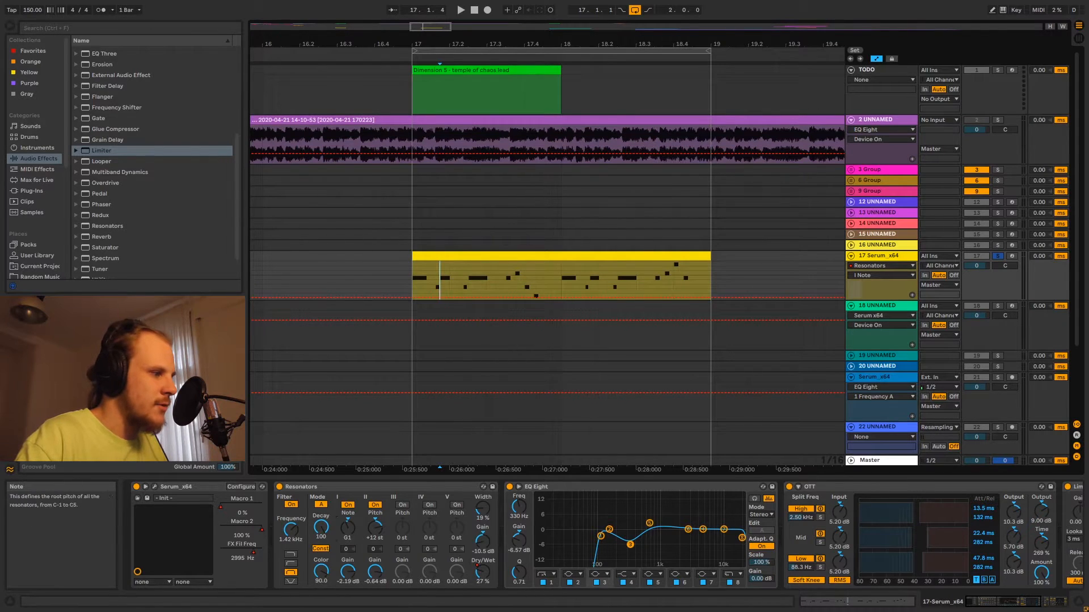
Set the Resonators I Note to A#1 and play the Serum clip from bar 17.
{"action": "left_click_drag", "start_coordinate": [345, 530], "coordinate": [346, 525]}
{"action": "key", "text": "Up"}
{"action": "key", "text": "Up"}
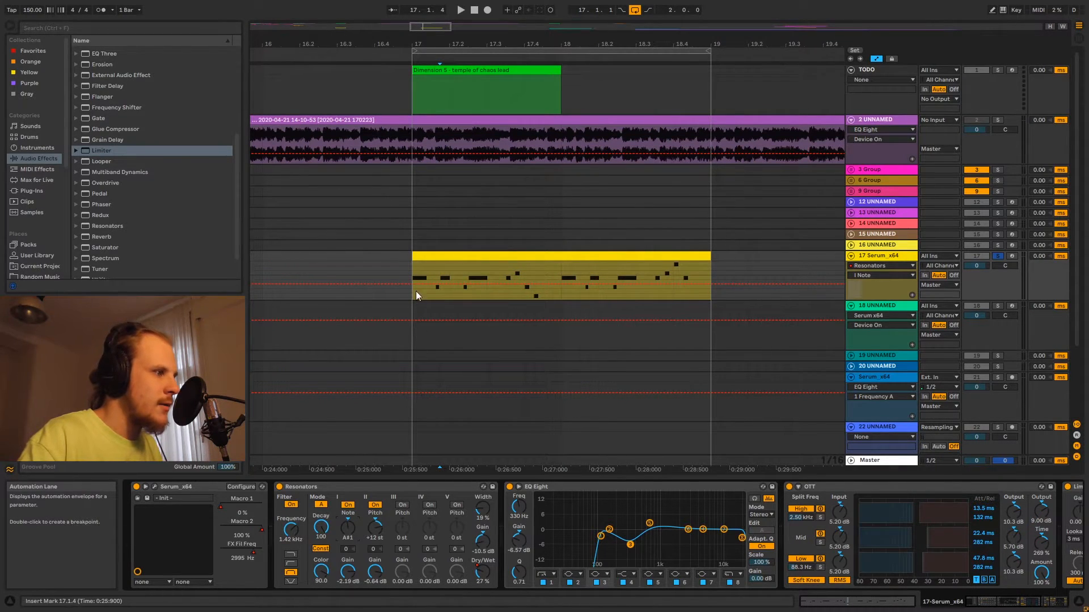
{"action": "left_click", "coordinate": [411, 276]}
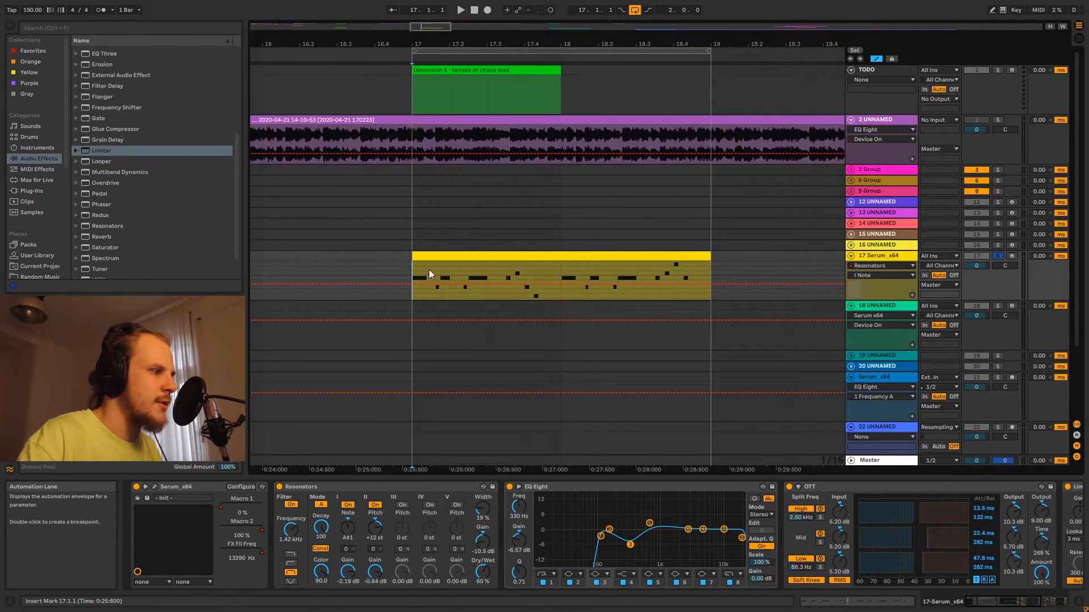
{"action": "key", "text": "space"}
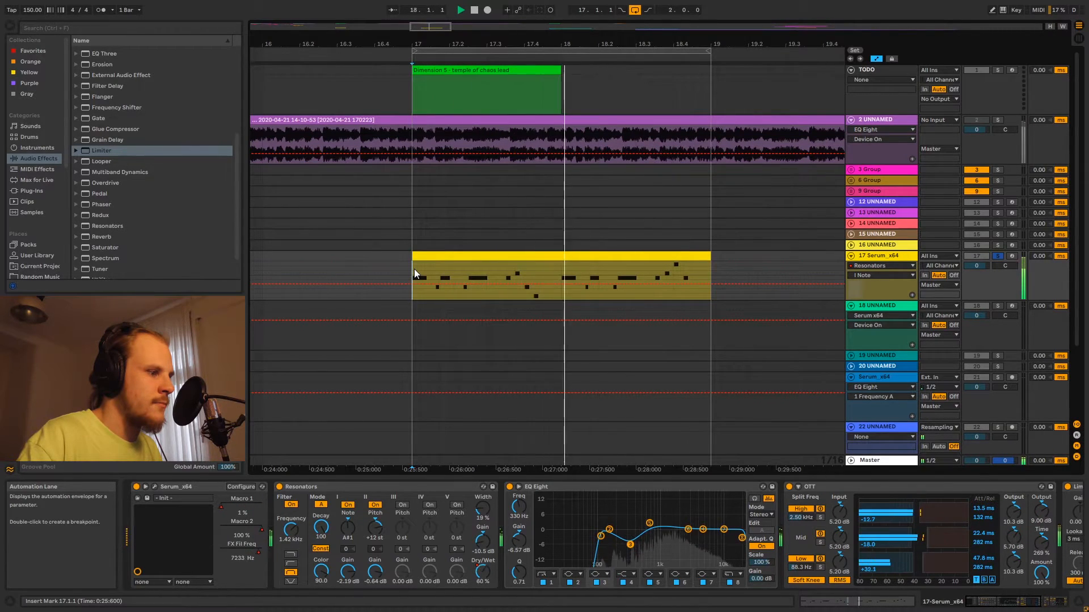
{"action": "key", "text": "space"}
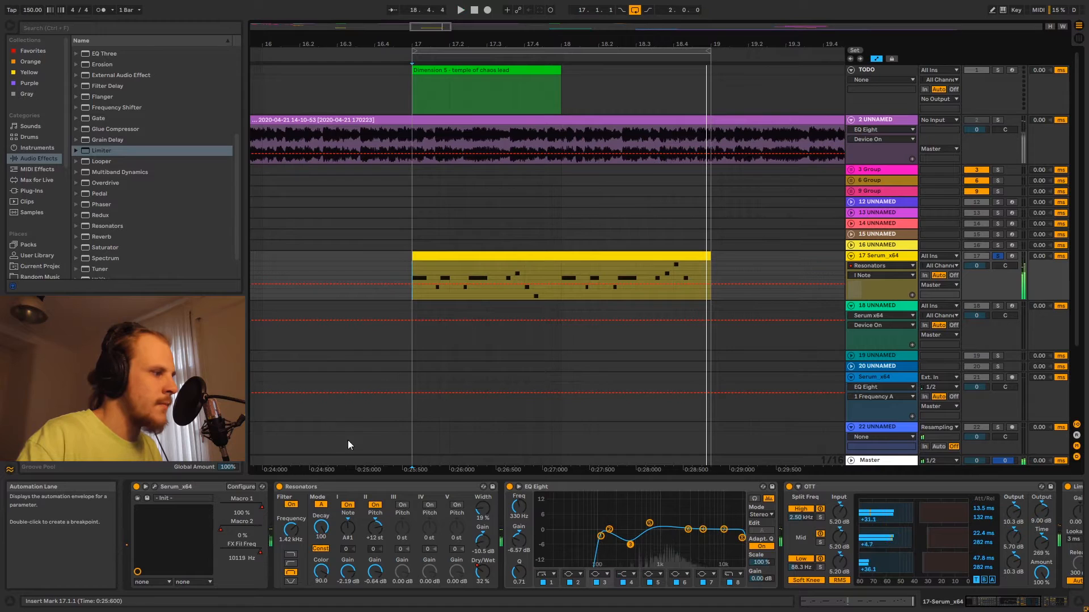
Play the Serum clip from bar 17 with the Resonators device temporarily bypassed.
{"action": "left_click", "coordinate": [279, 492]}
{"action": "left_click", "coordinate": [413, 266]}
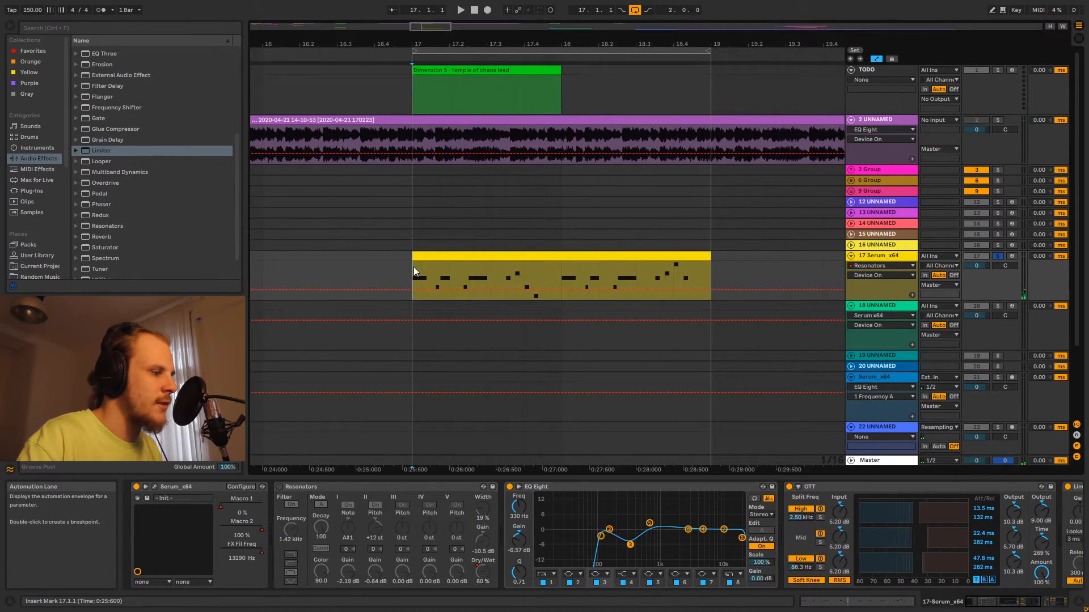
{"action": "key", "text": "space"}
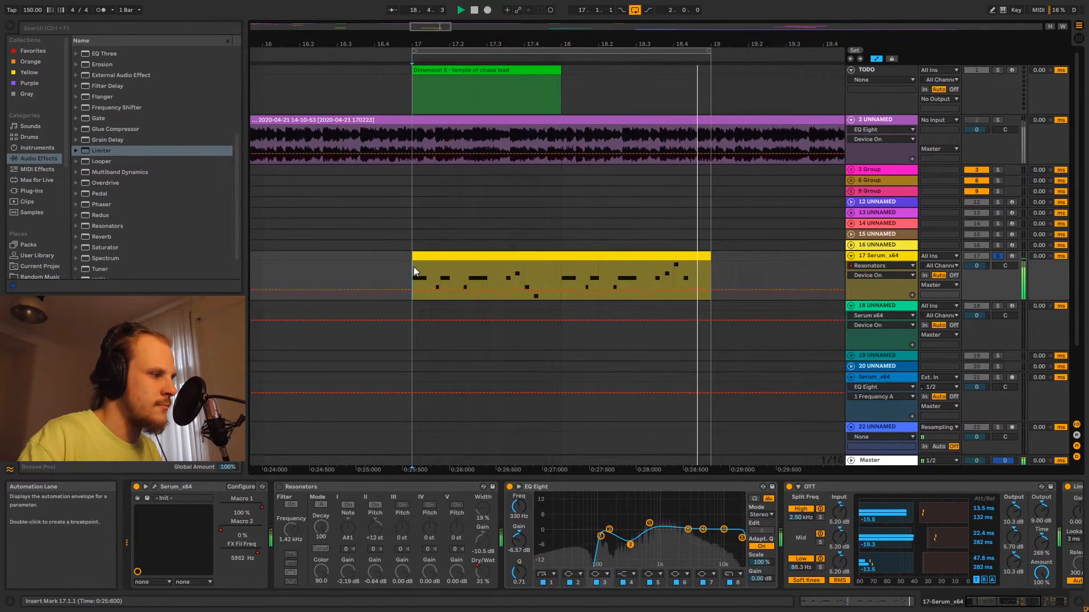
{"action": "key", "text": "space"}
{"action": "left_click", "coordinate": [280, 488]}
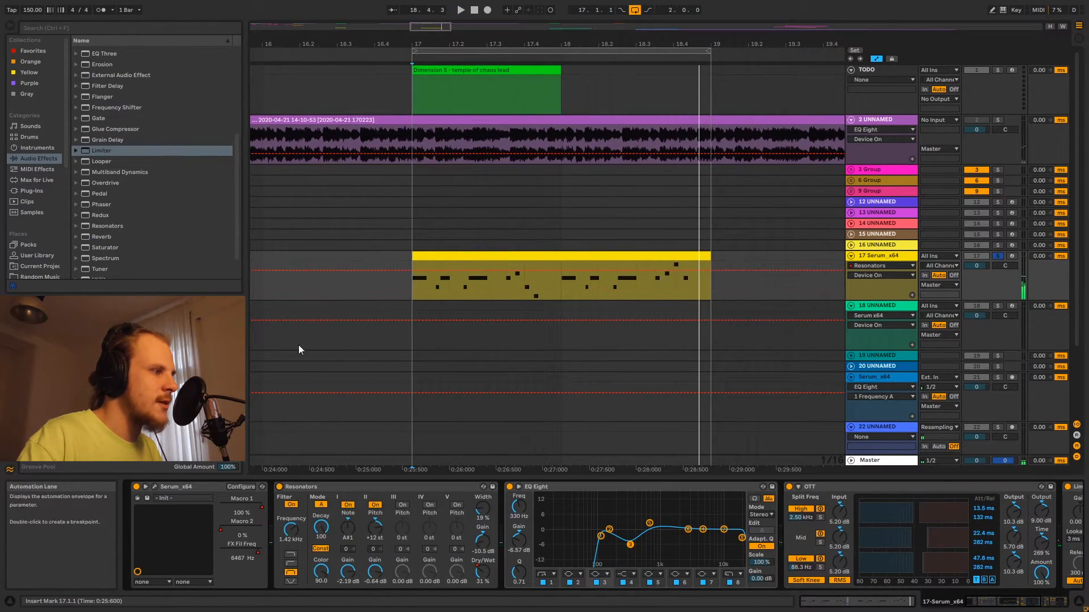
Highlight the clip's first note from 17.1.1 to 17.1.3 and open the clip's MIDI notes.
{"action": "left_click", "coordinate": [413, 288]}
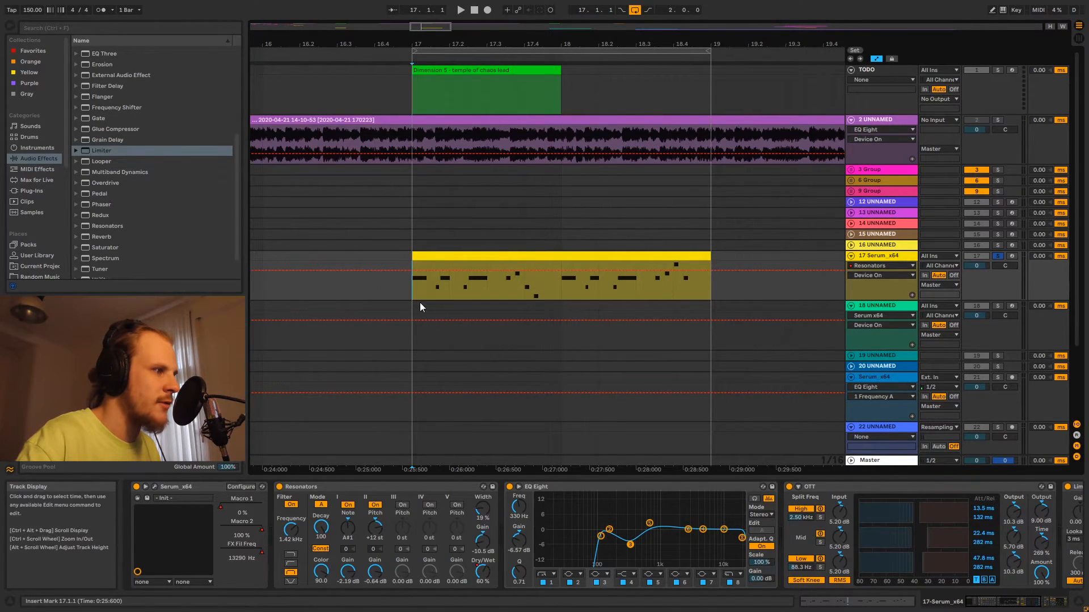
{"action": "left_click_drag", "start_coordinate": [416, 283], "coordinate": [430, 284]}
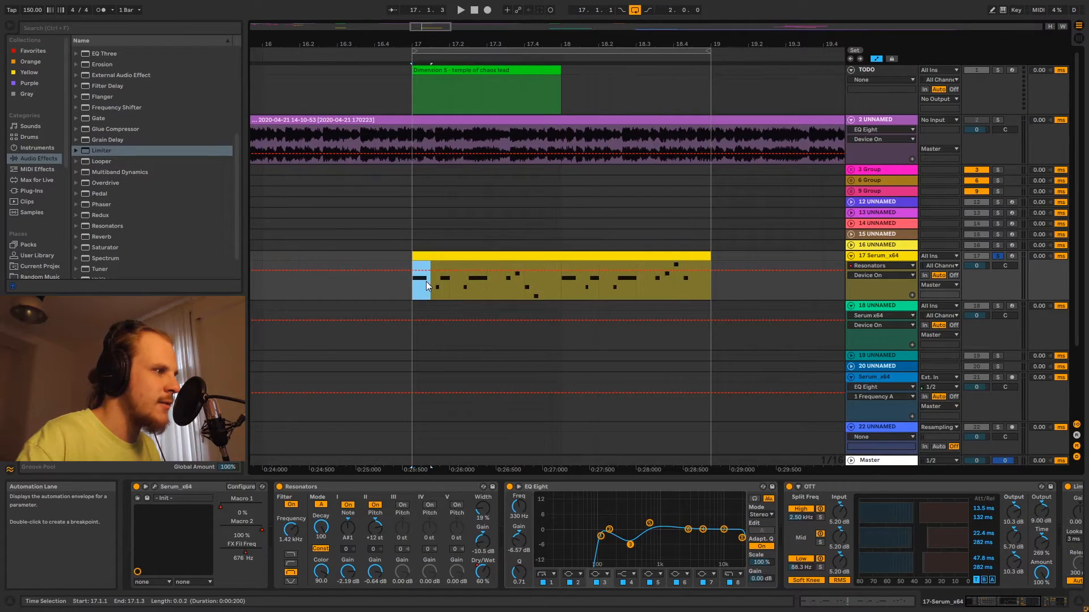
{"action": "left_click", "coordinate": [439, 252]}
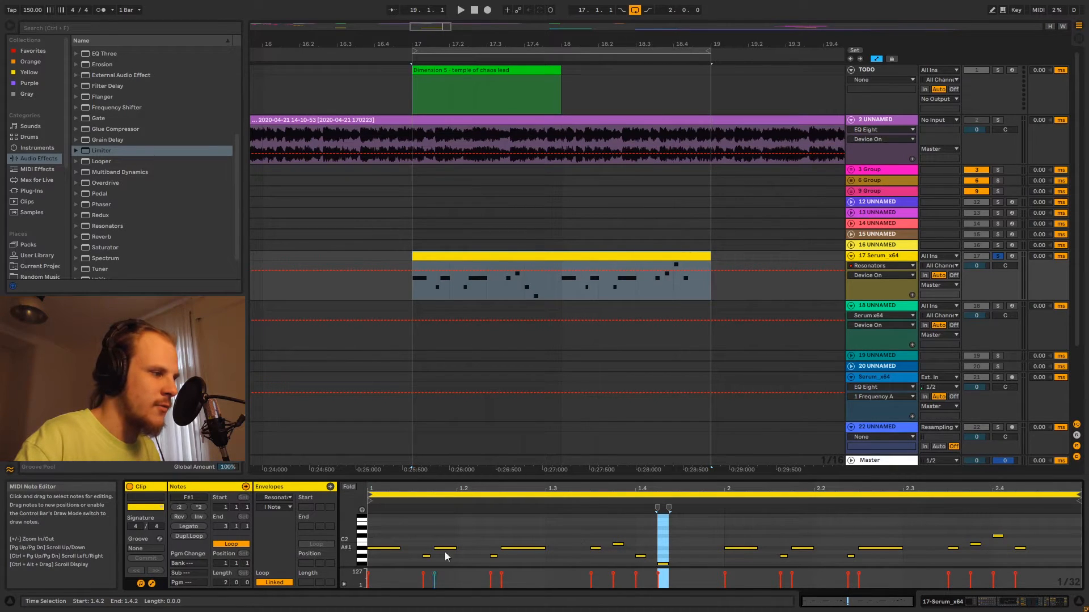
Try drawing stepped I Note automation for Resonators beneath the clip's lower notes in bar 17.
{"action": "left_click", "coordinate": [875, 274]}
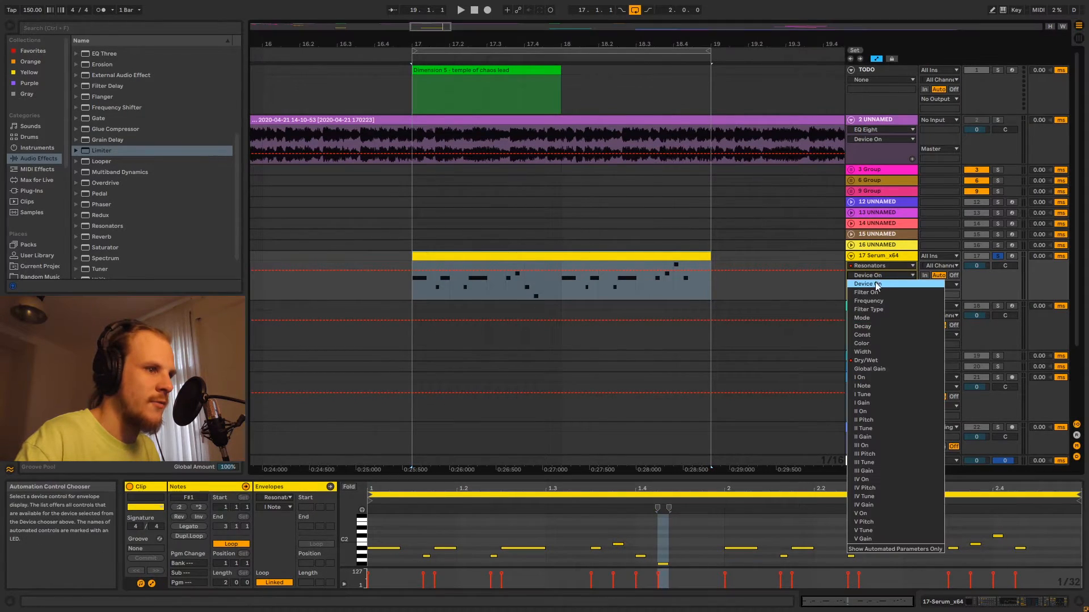
{"action": "left_click", "coordinate": [879, 387]}
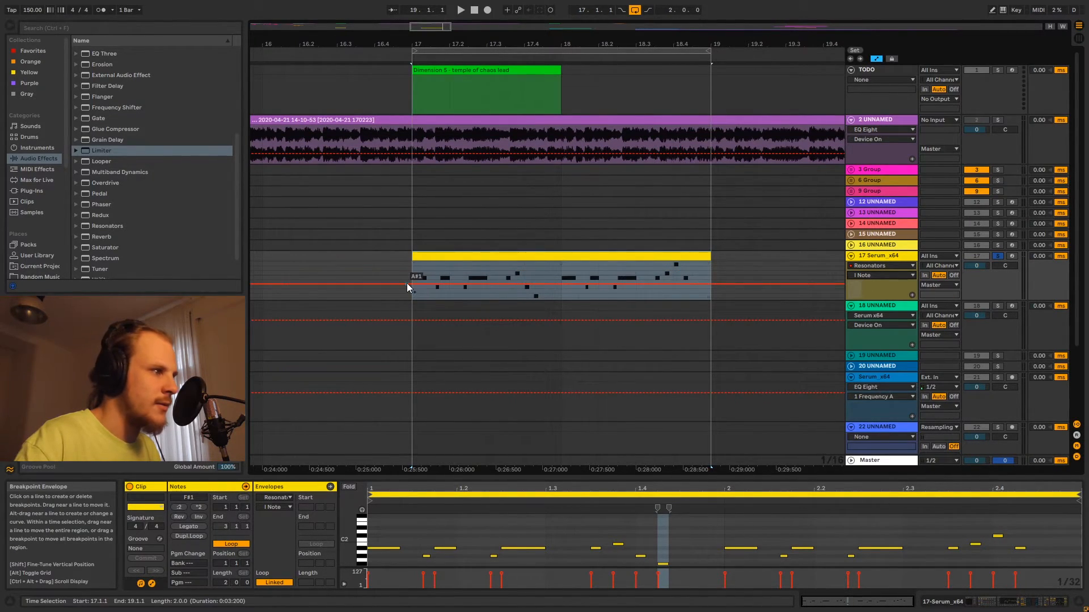
{"action": "key", "text": "b"}
{"action": "left_click", "coordinate": [434, 292]}
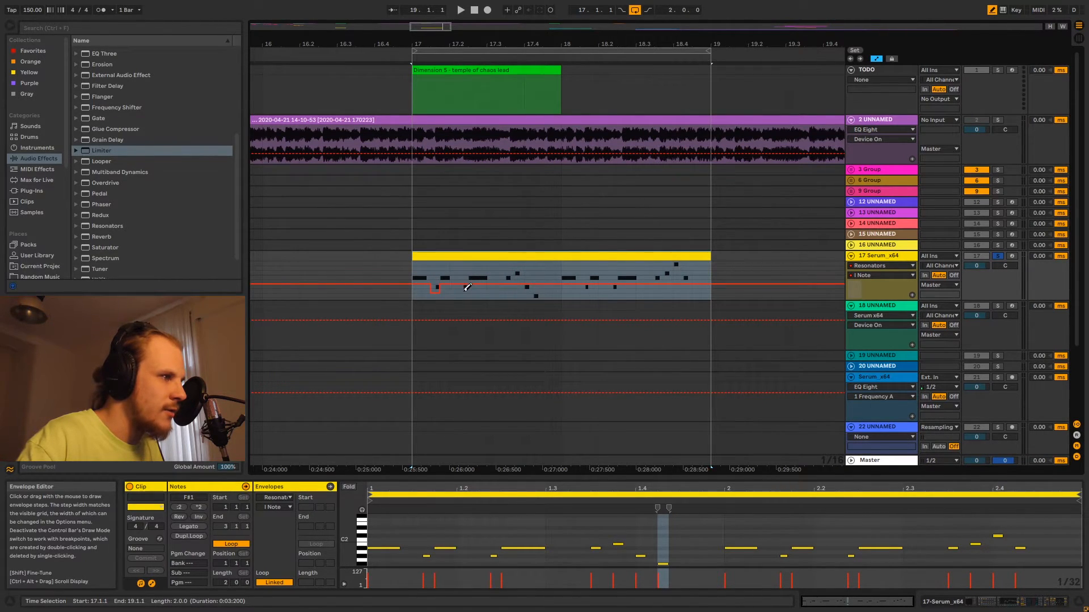
{"action": "left_click", "coordinate": [533, 292]}
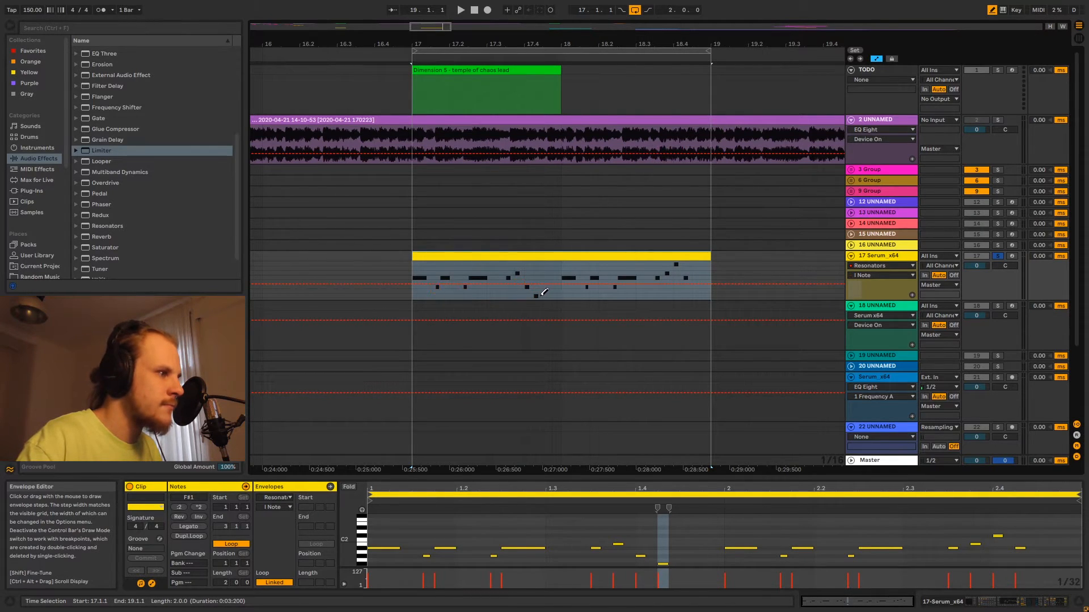
{"action": "key", "text": "b"}
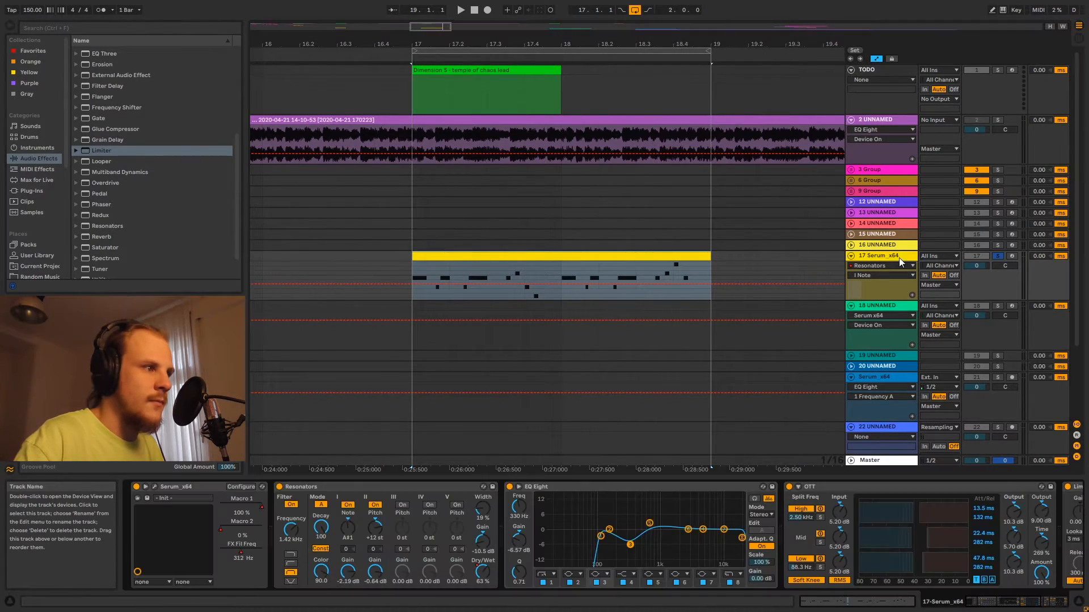
Show the Serum track's device chain again and highlight the first half of bar 18 in the I Note lane.
{"action": "left_click", "coordinate": [899, 258]}
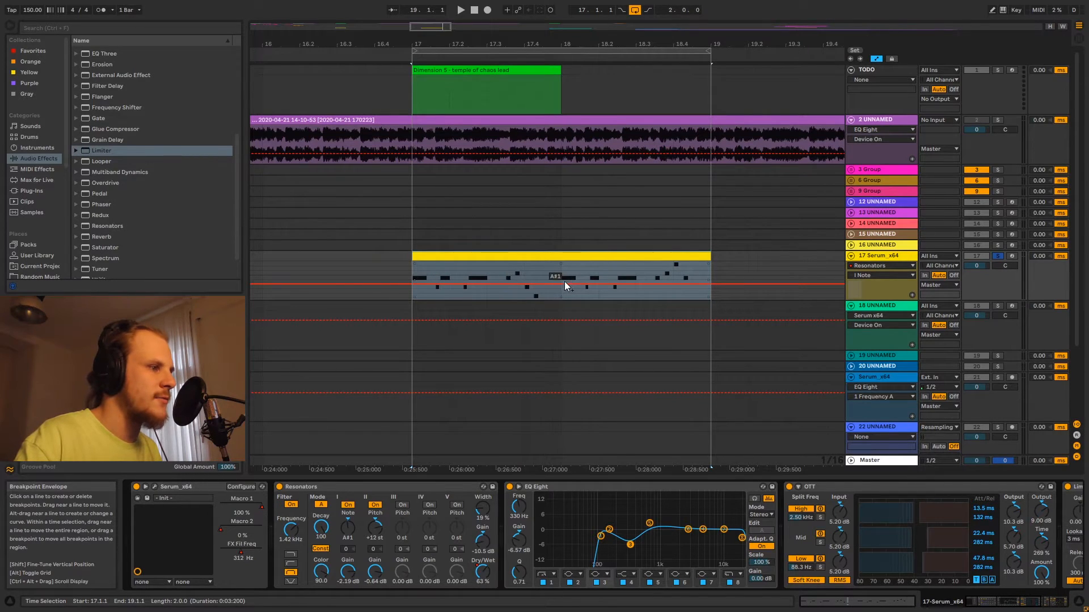
{"action": "left_click_drag", "start_coordinate": [561, 274], "coordinate": [634, 275]}
{"action": "left_click", "coordinate": [412, 271]}
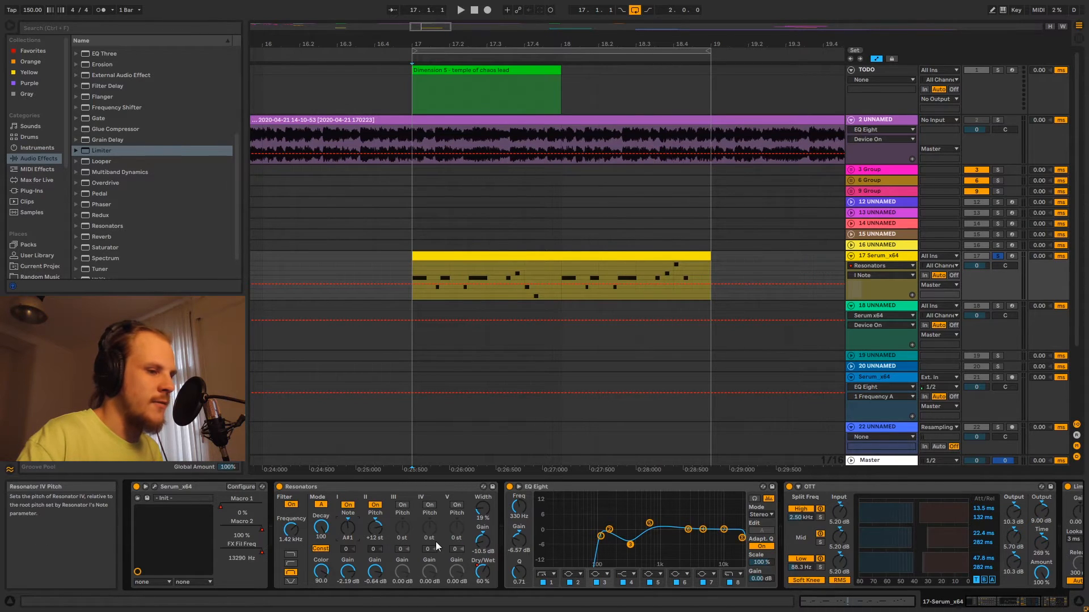
Examine OTT's Master Output setting and the Limiter that follows it in the chain.
{"action": "left_click_drag", "start_coordinate": [1009, 607], "coordinate": [1035, 607]}
{"action": "left_click", "coordinate": [505, 489]}
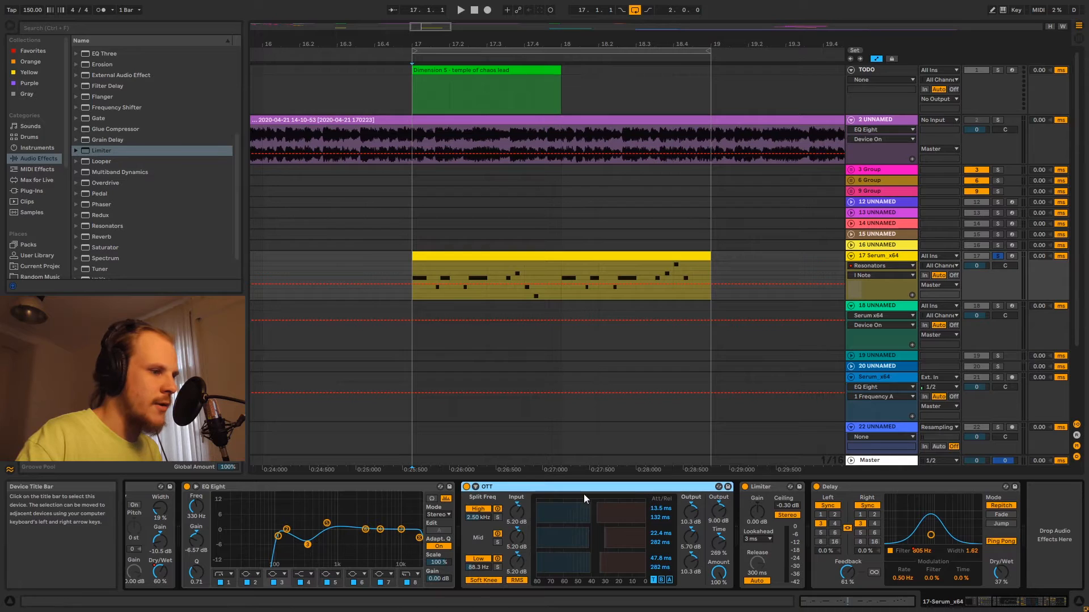
{"action": "left_click", "coordinate": [718, 542]}
{"action": "left_click", "coordinate": [719, 512]}
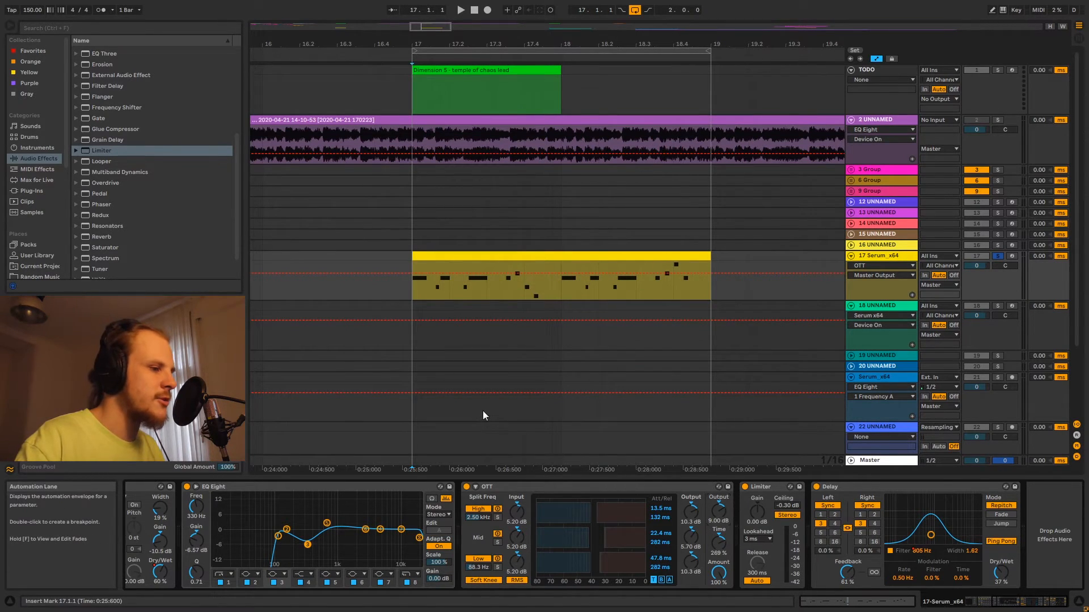
{"action": "left_click", "coordinate": [757, 489]}
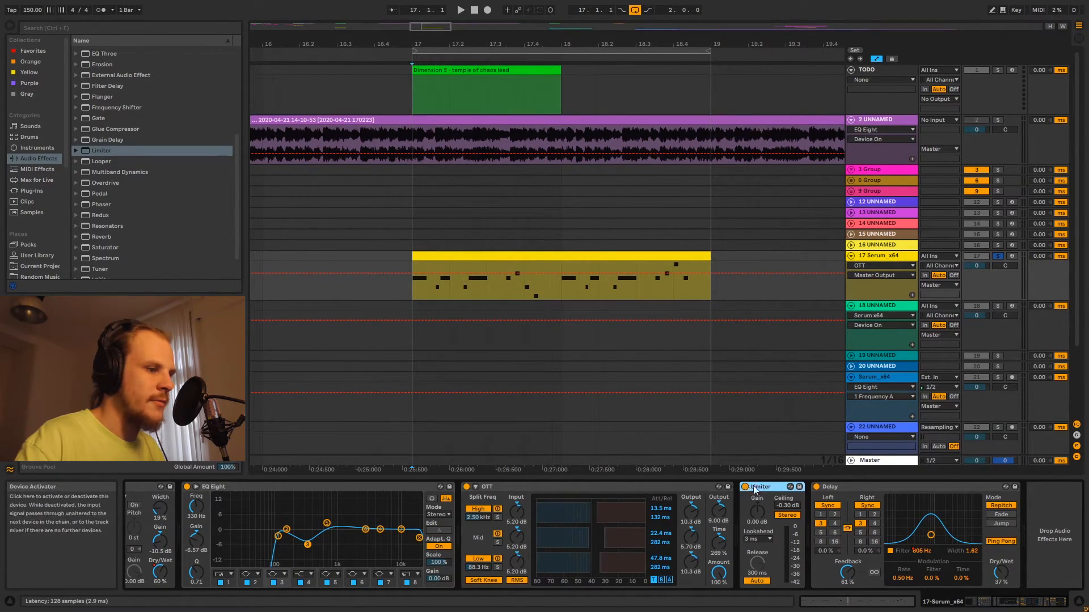
Display the Delay's Filter Freq automation and highlight its rise and fall across bars 17 and 18.
{"action": "left_click", "coordinate": [835, 485]}
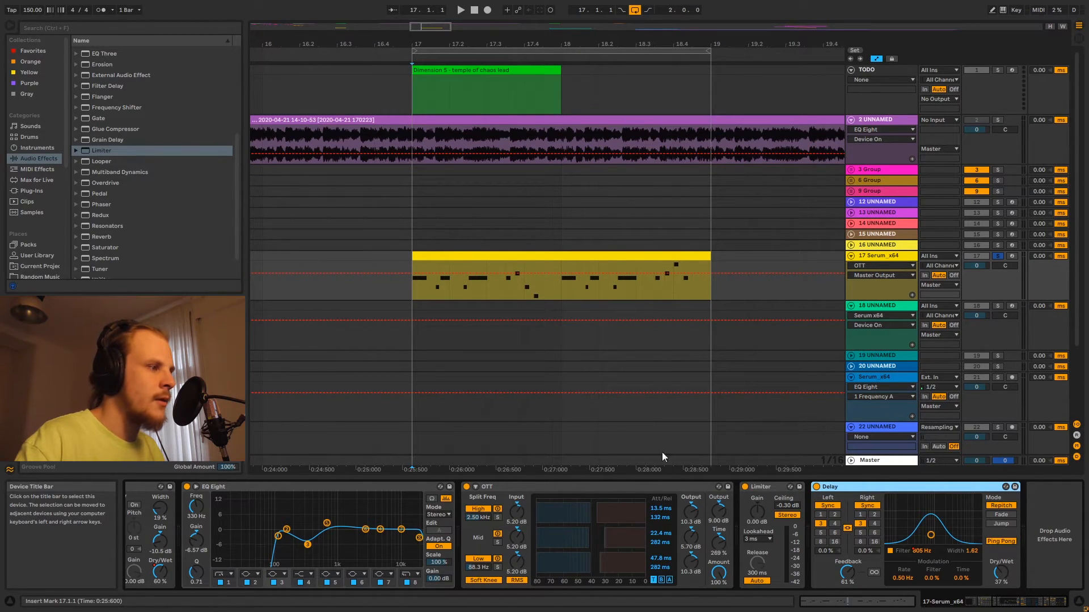
{"action": "left_click", "coordinate": [923, 553]}
{"action": "left_click_drag", "start_coordinate": [418, 302], "coordinate": [709, 296]}
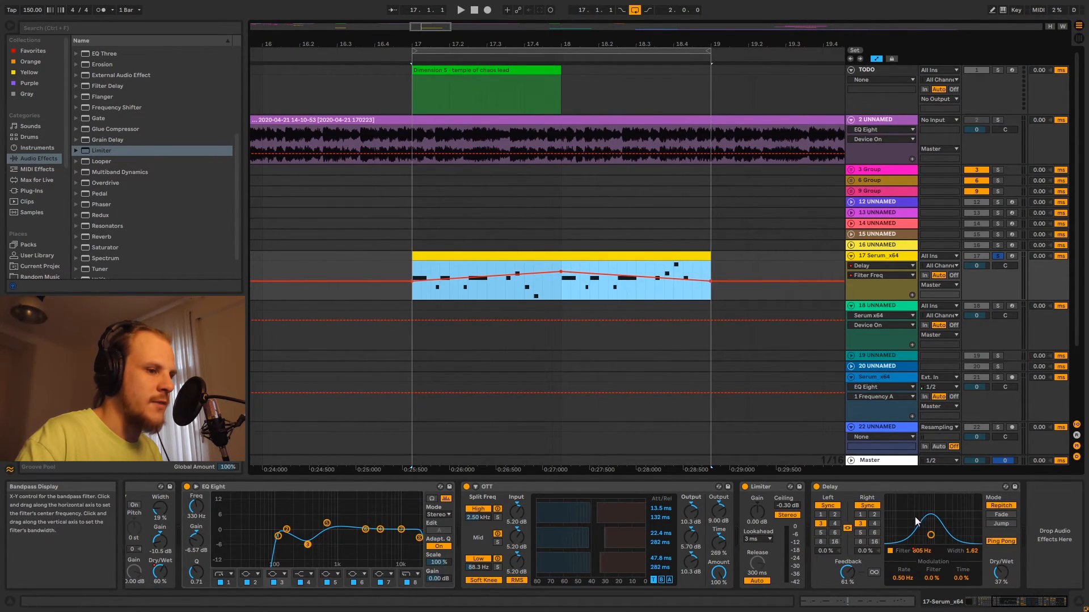
{"action": "left_click", "coordinate": [414, 267]}
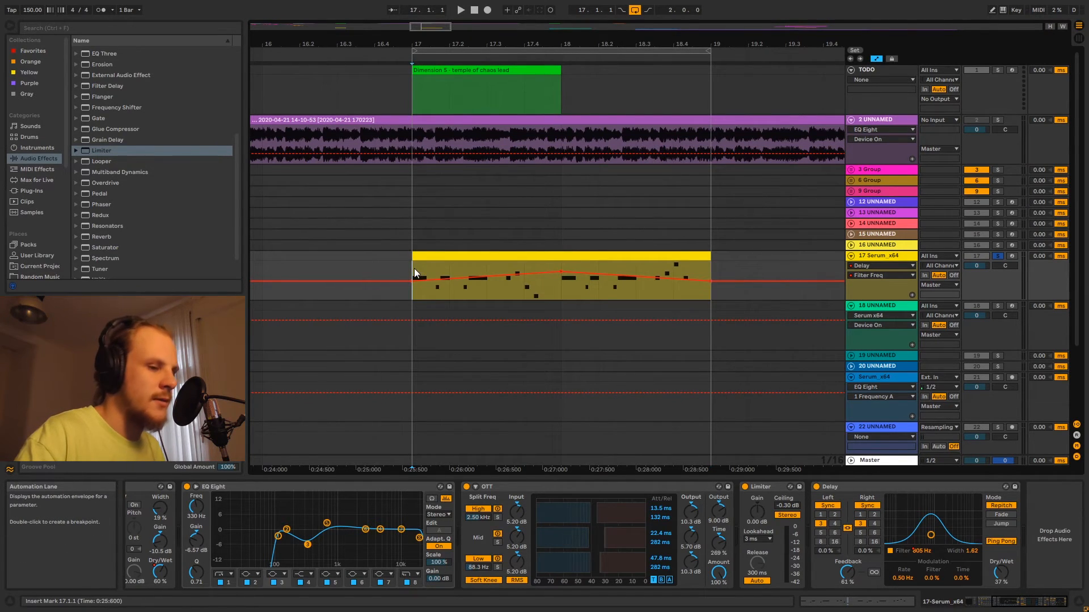
{"action": "left_click", "coordinate": [921, 552]}
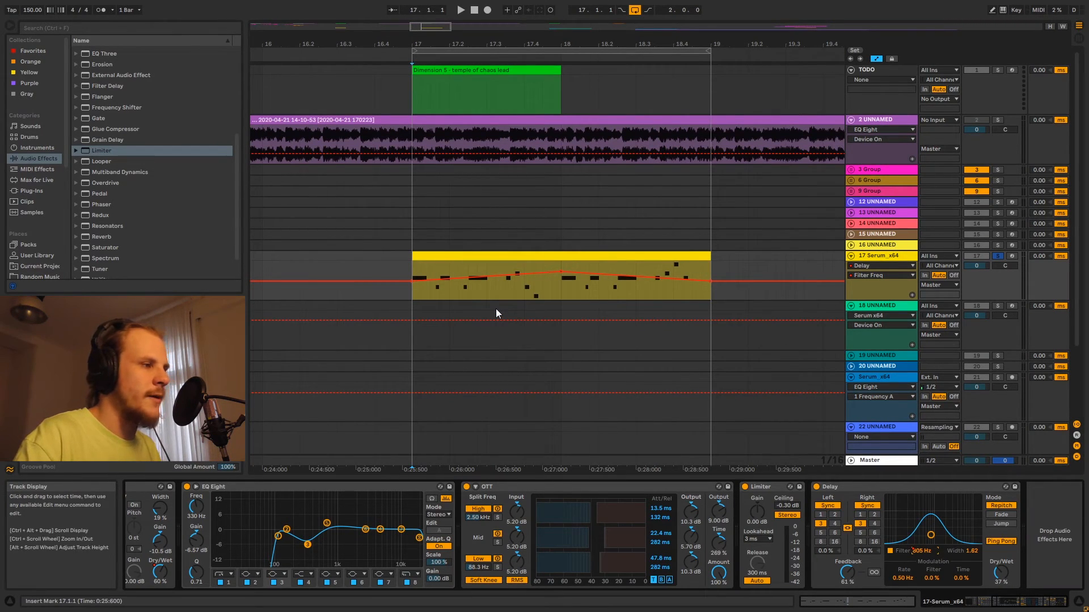